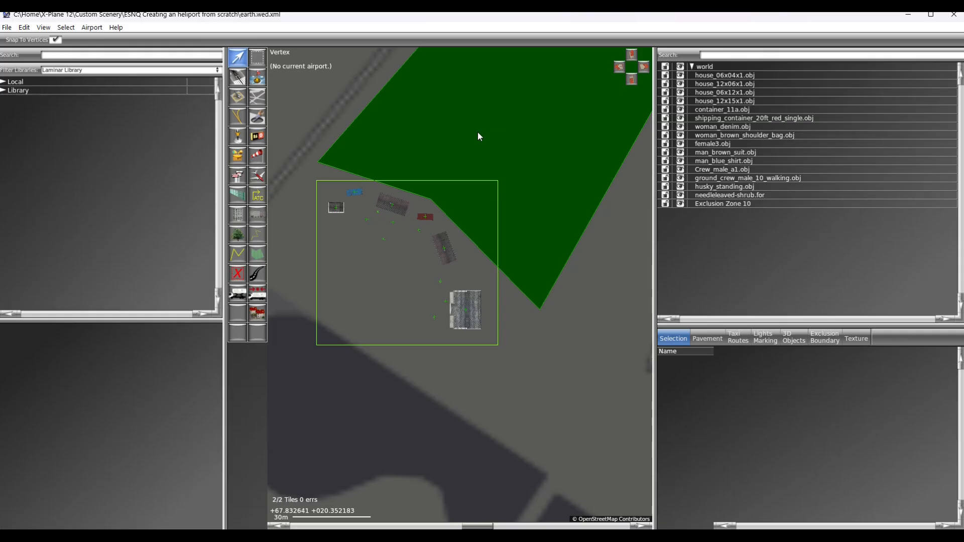
Step: Select the complete scenery, including the forest, all objects and the exclusion zone, with the Marquee tool
{"action": "scroll", "coordinate": [477, 137], "scroll_direction": "down", "scroll_amount": 5}
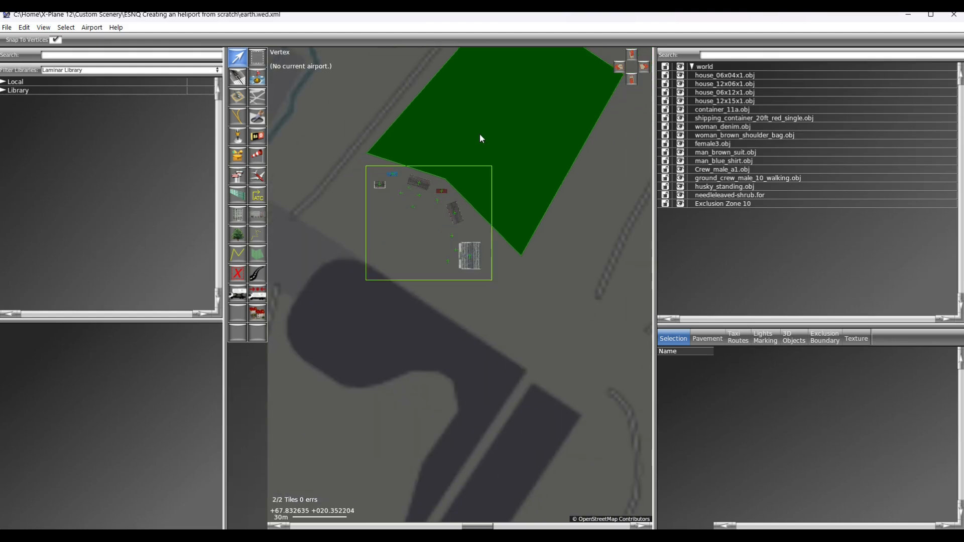
{"action": "scroll", "coordinate": [484, 136], "scroll_direction": "down", "scroll_amount": 2}
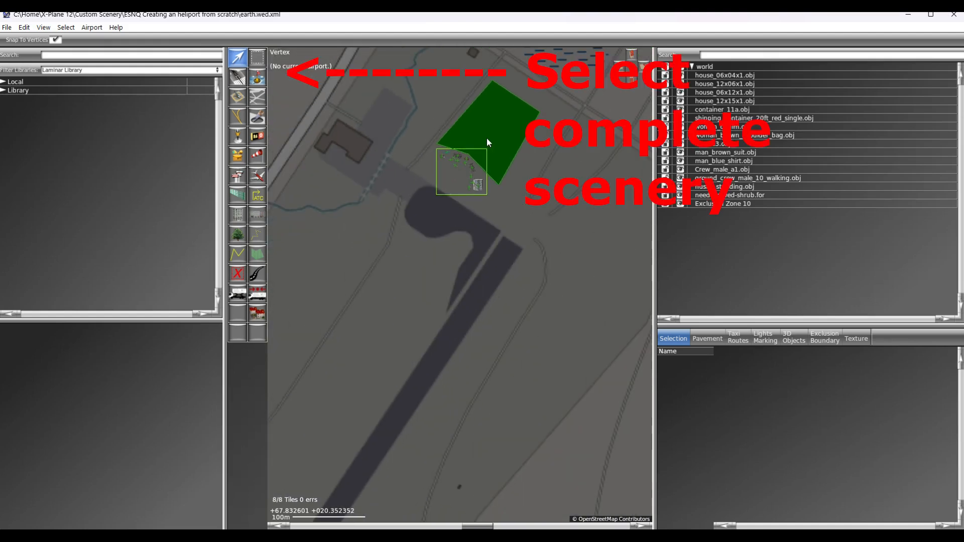
{"action": "left_click", "coordinate": [257, 57]}
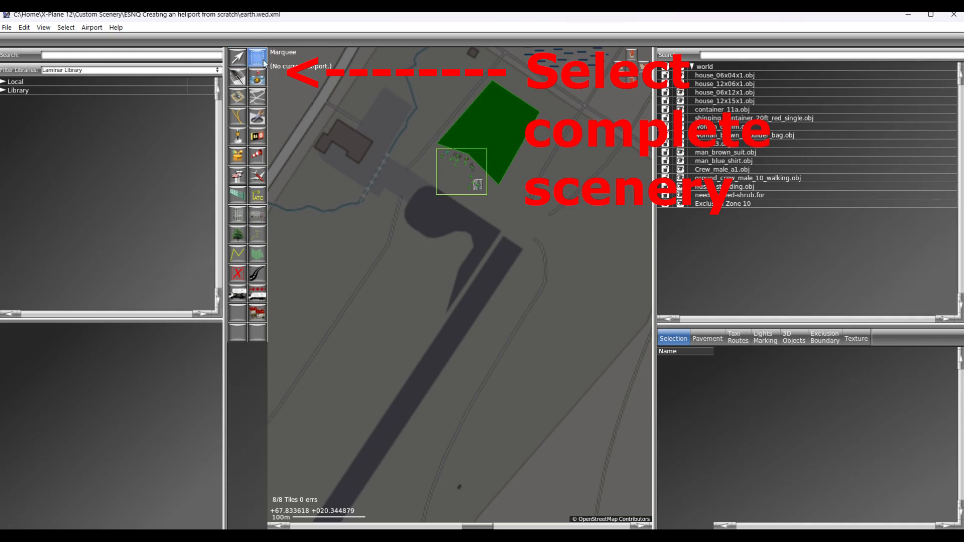
{"action": "left_click_drag", "start_coordinate": [393, 54], "coordinate": [570, 227]}
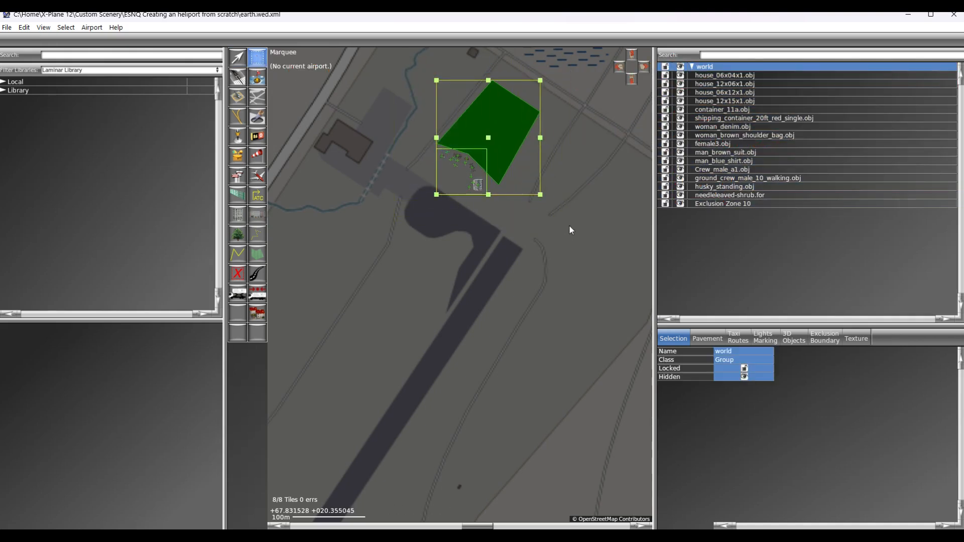
Step: Move the selected scenery northwest past Kiruna to open terrain west of the E 10 road, at about latitude 67.973, longitude 19.925
{"action": "right_click_drag", "start_coordinate": [567, 219], "coordinate": [549, 335]}
{"action": "scroll", "coordinate": [549, 337], "scroll_direction": "down", "scroll_amount": 6}
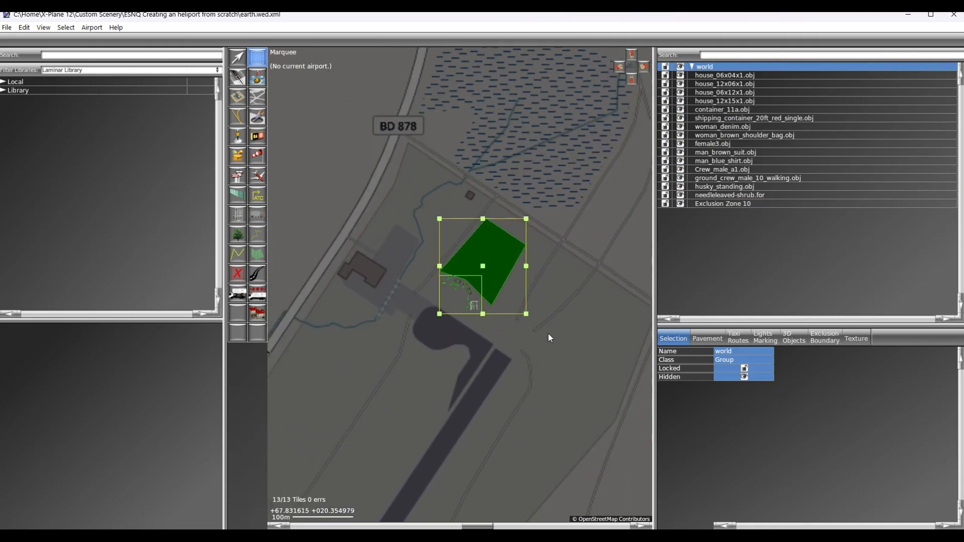
{"action": "scroll", "coordinate": [548, 334], "scroll_direction": "down", "scroll_amount": 1}
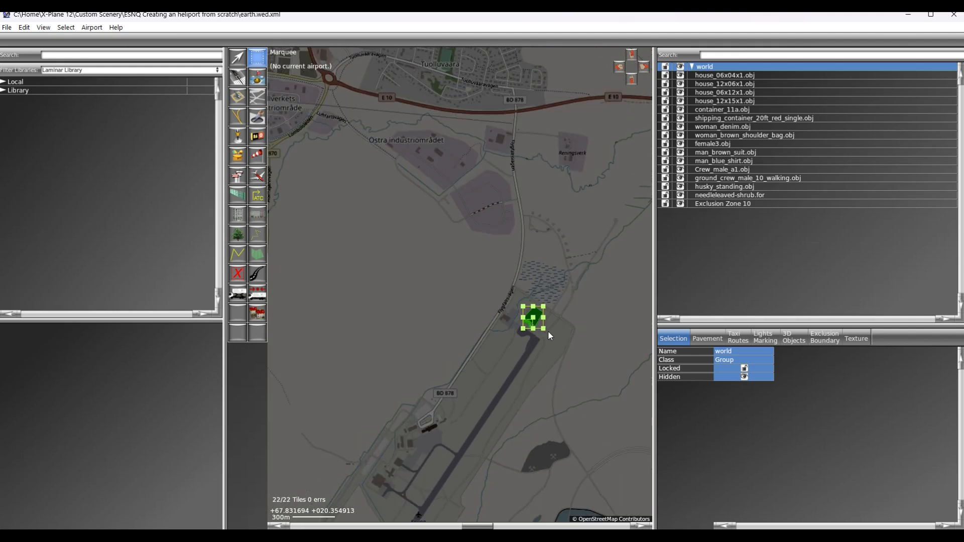
{"action": "scroll", "coordinate": [549, 334], "scroll_direction": "down", "scroll_amount": 1}
{"action": "left_click_drag", "start_coordinate": [536, 323], "coordinate": [305, 154]}
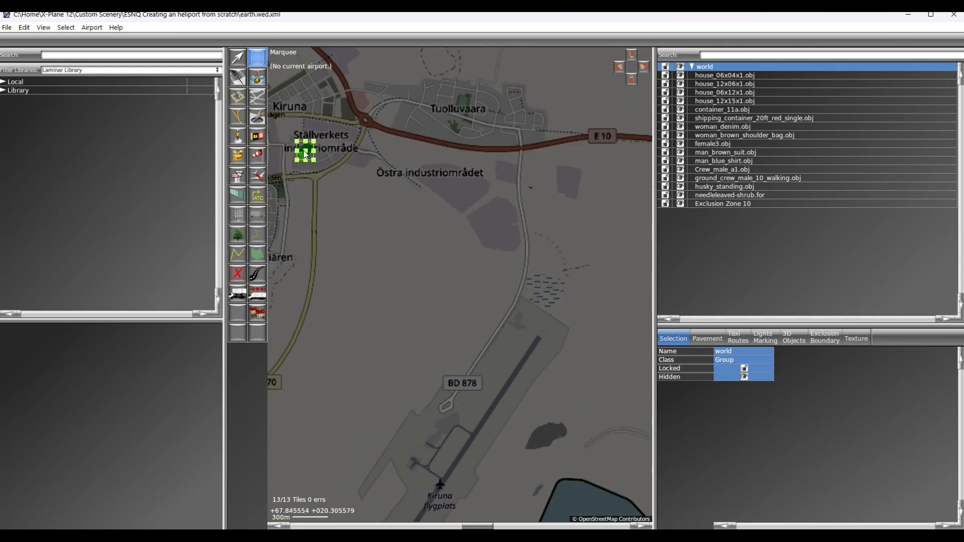
{"action": "right_click_drag", "start_coordinate": [349, 200], "coordinate": [605, 351]}
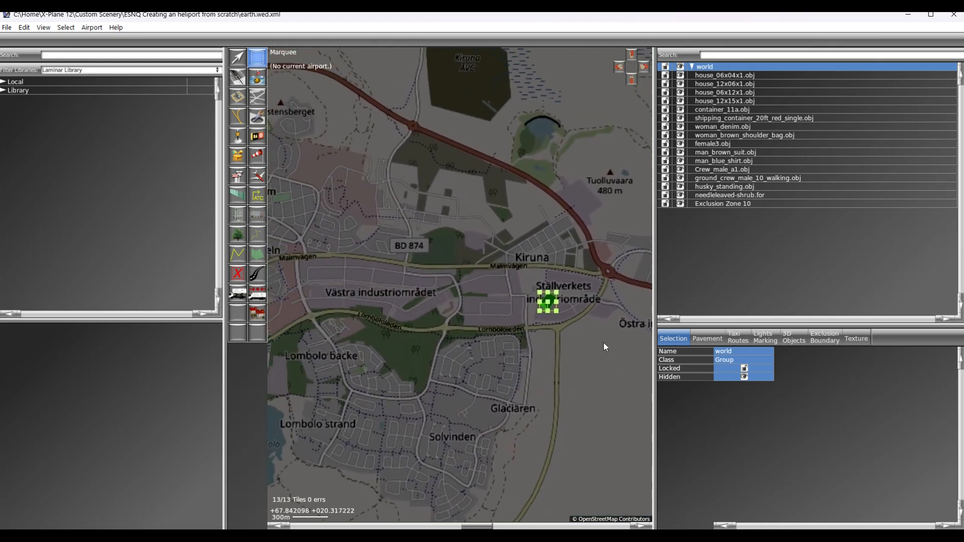
{"action": "left_click_drag", "start_coordinate": [550, 303], "coordinate": [355, 138]}
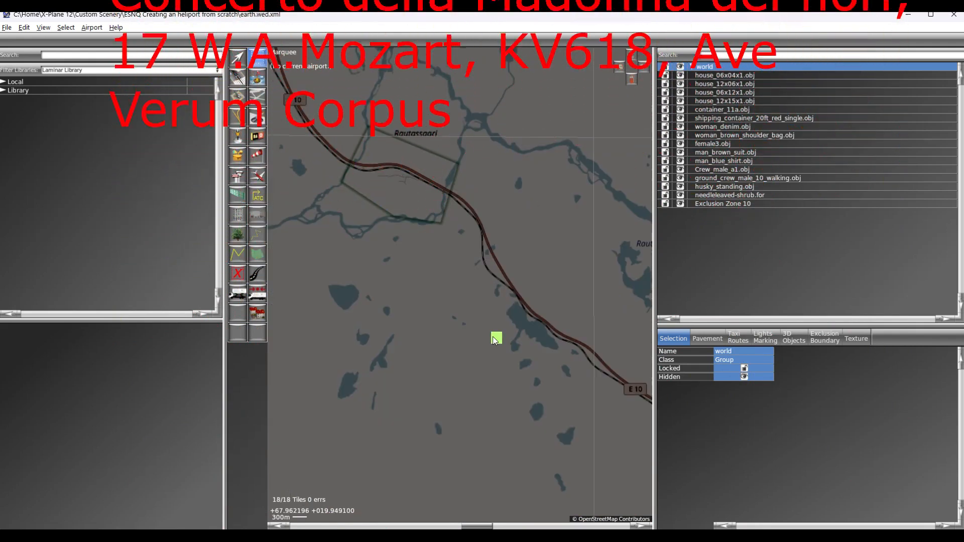
{"action": "left_click_drag", "start_coordinate": [492, 336], "coordinate": [446, 281]}
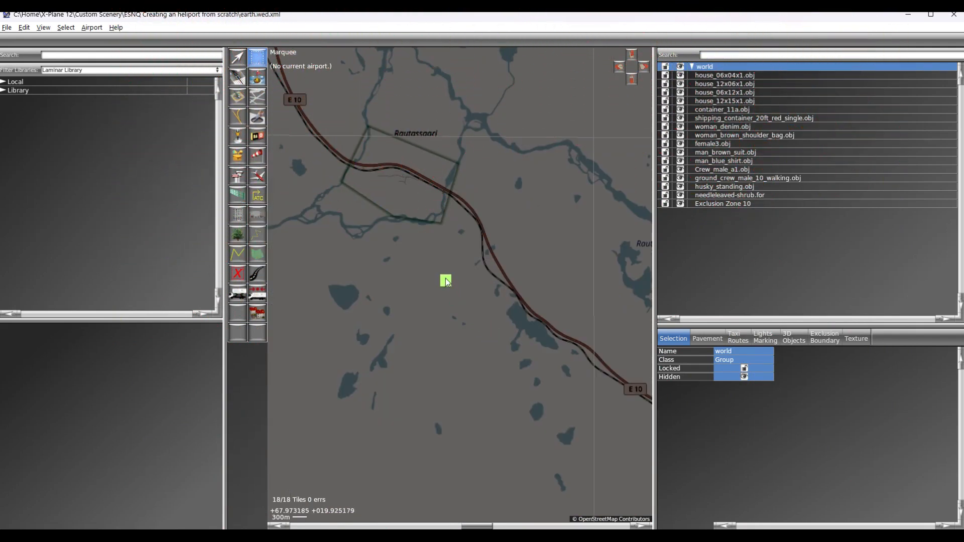
Step: Switch to the Vertex tool and deselect the relocated scenery
{"action": "scroll", "coordinate": [457, 271], "scroll_direction": "up", "scroll_amount": 3}
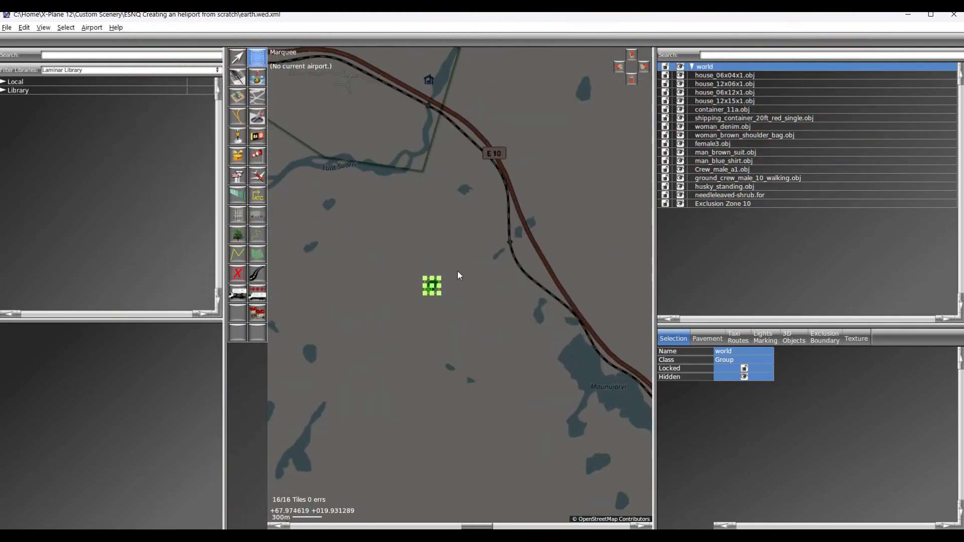
{"action": "scroll", "coordinate": [457, 269], "scroll_direction": "up", "scroll_amount": 5}
{"action": "key", "text": "v"}
{"action": "left_click", "coordinate": [382, 131]}
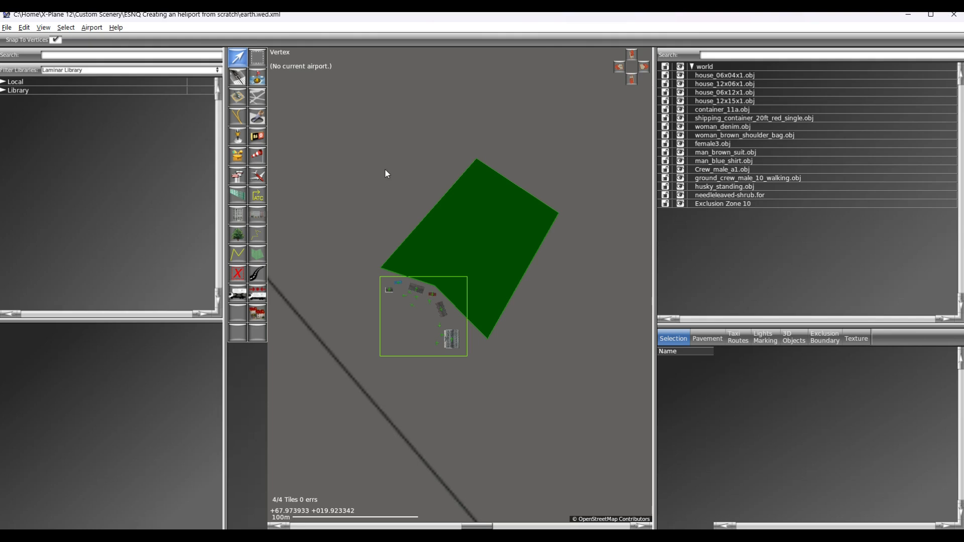
Step: Switch the slippy map to ESRI Imagery and inspect the terrain around the scenery
{"action": "left_click", "coordinate": [43, 28]}
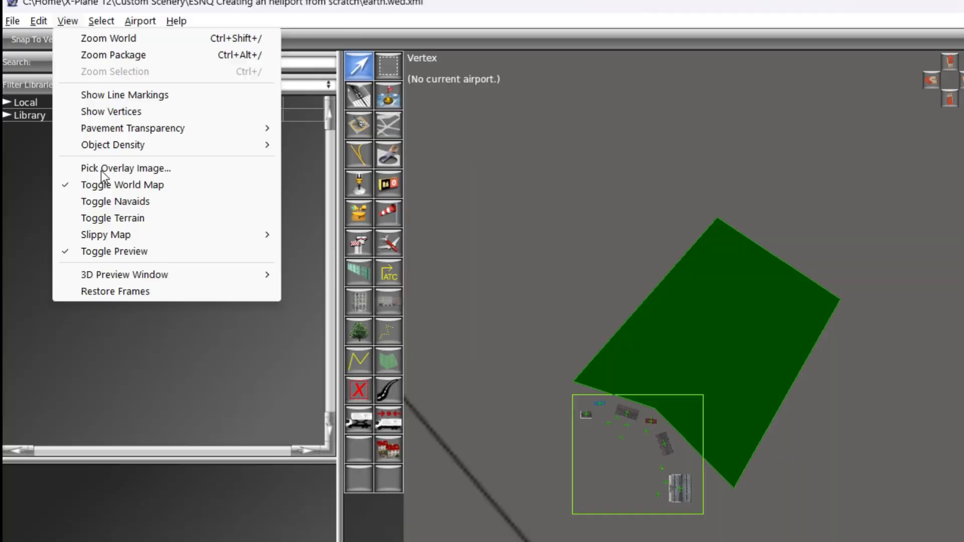
{"action": "mouse_move", "coordinate": [120, 235]}
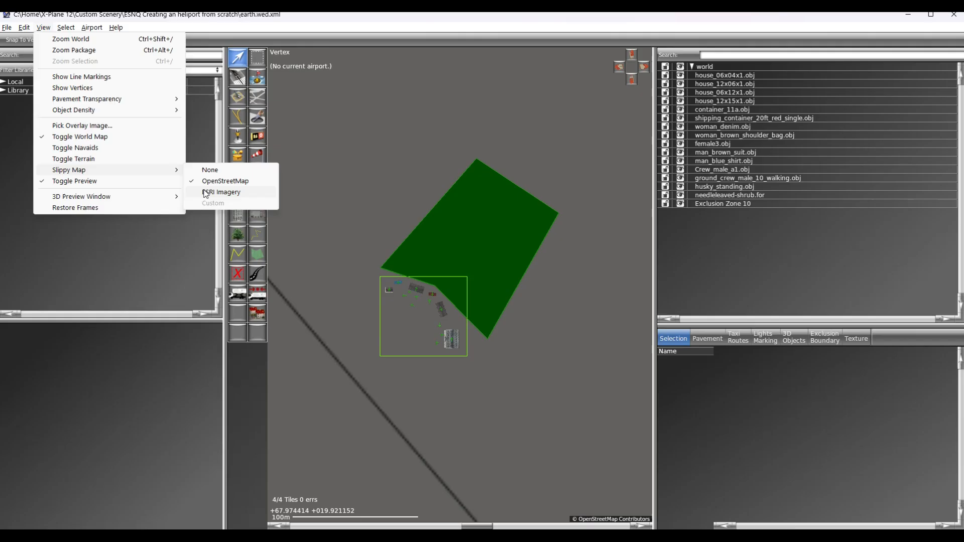
{"action": "left_click", "coordinate": [306, 268]}
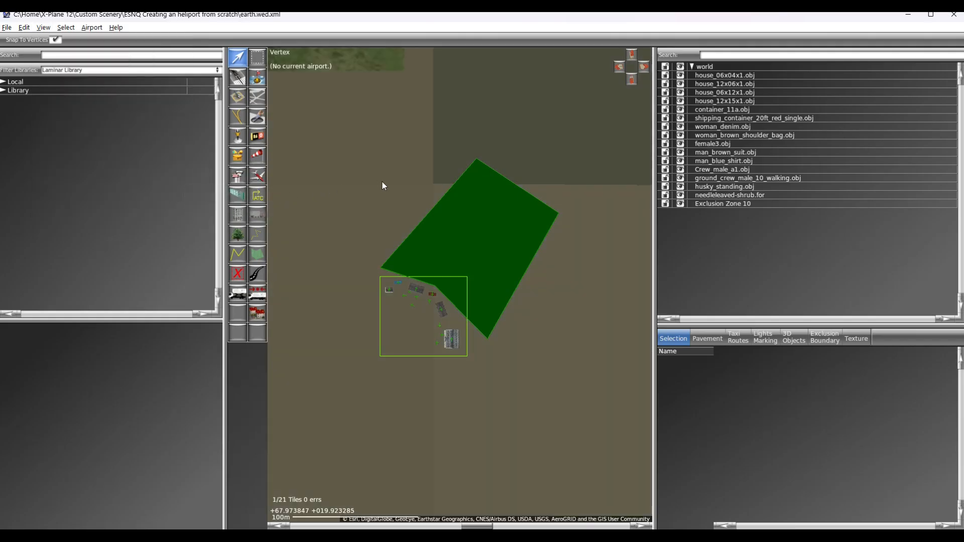
{"action": "scroll", "coordinate": [383, 182], "scroll_direction": "down", "scroll_amount": 15}
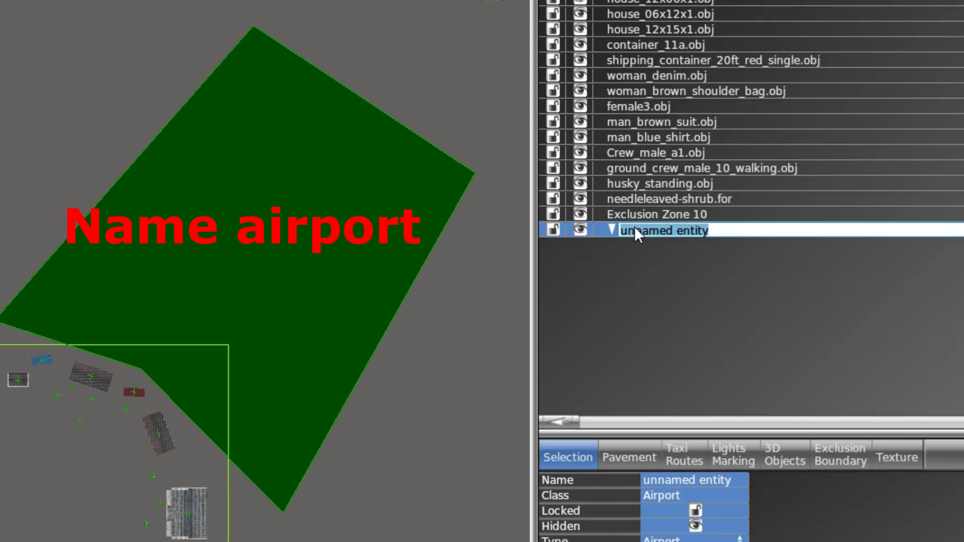
Step: Name the new airport "Heliport scenery" and move all entries from house_06x04x1.obj through Exclusion Zone 10 into it
{"action": "type", "text": "H"}
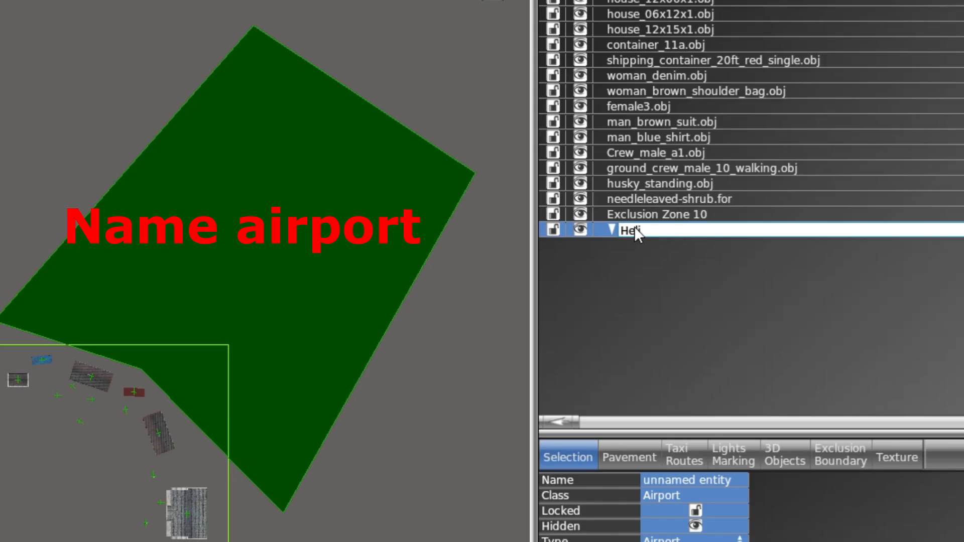
{"action": "type", "text": "eliport scenery"}
{"action": "key", "text": "Return"}
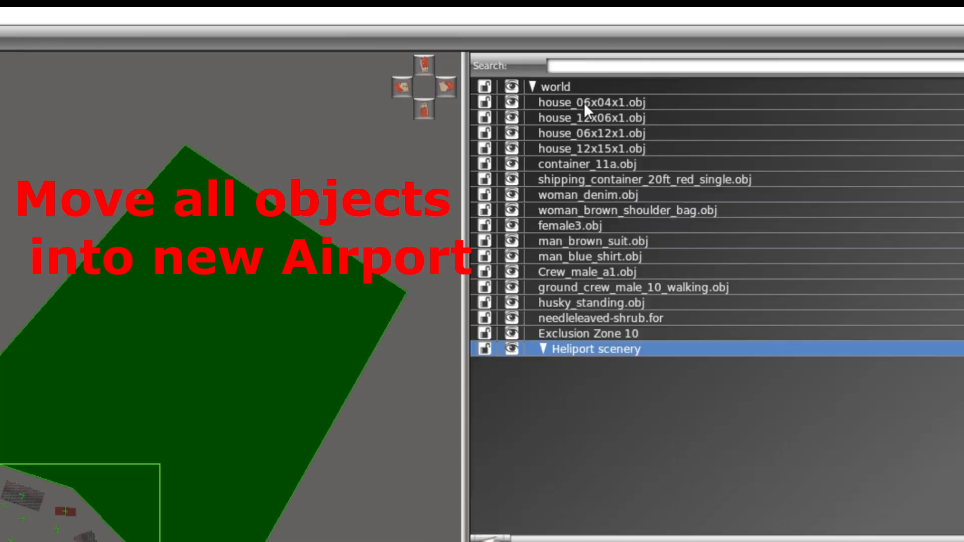
{"action": "left_click", "coordinate": [584, 102]}
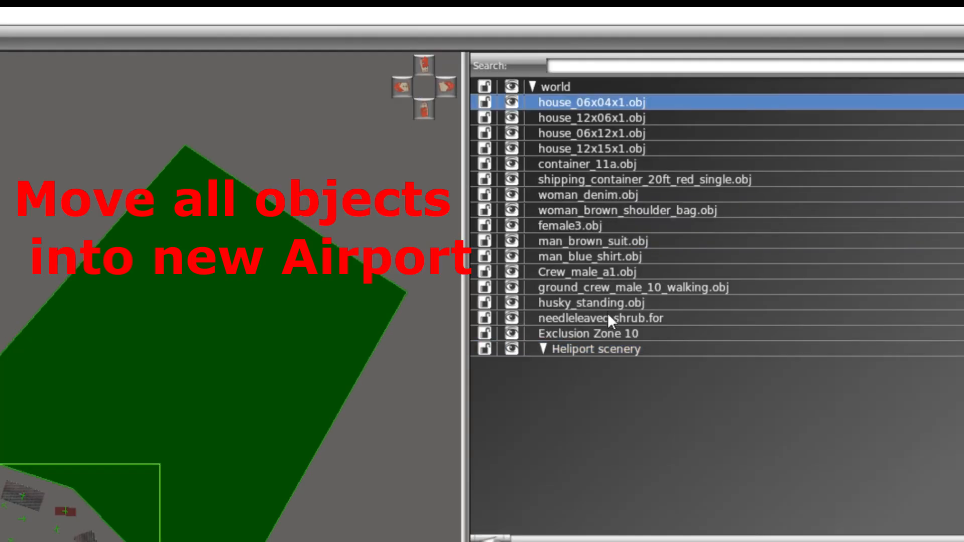
{"action": "left_click_drag", "start_coordinate": [605, 334], "coordinate": [595, 351], "text": "shift"}
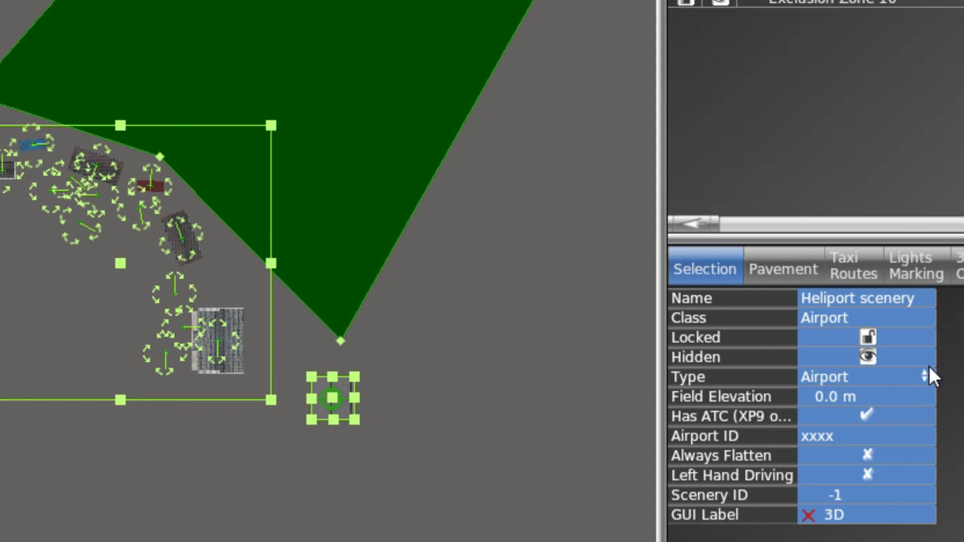
Step: Set the airport's type to Heliport and add GUI Label metadata with the value 3D
{"action": "left_click", "coordinate": [924, 375]}
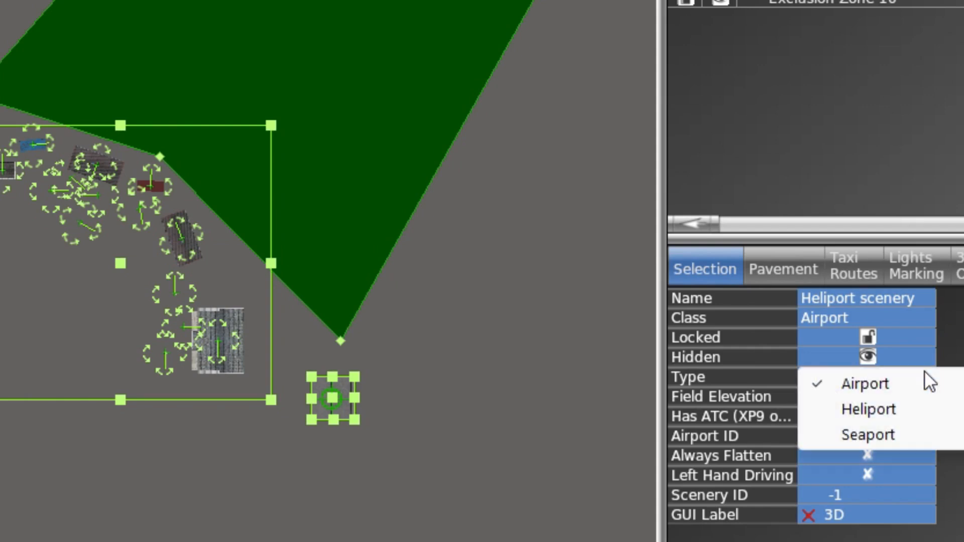
{"action": "left_click", "coordinate": [898, 408]}
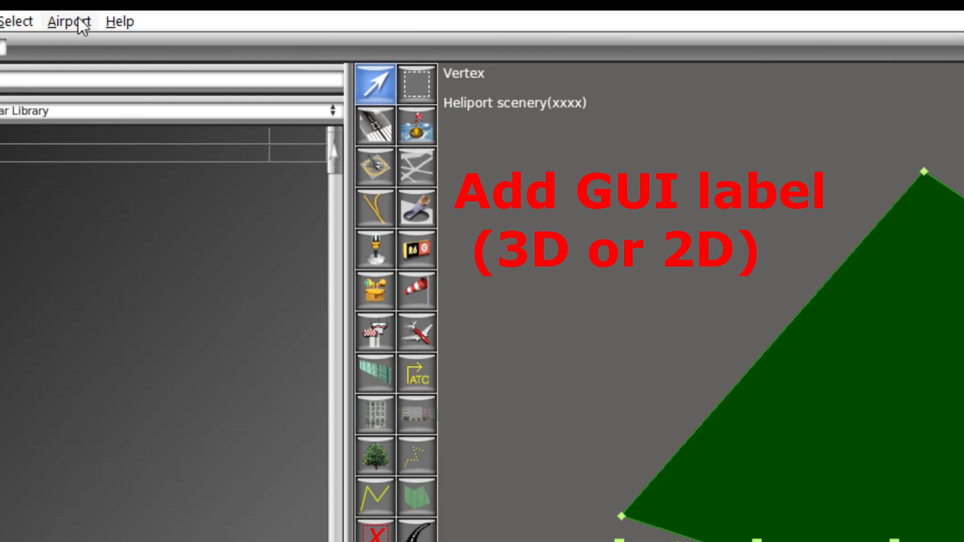
{"action": "left_click", "coordinate": [77, 17]}
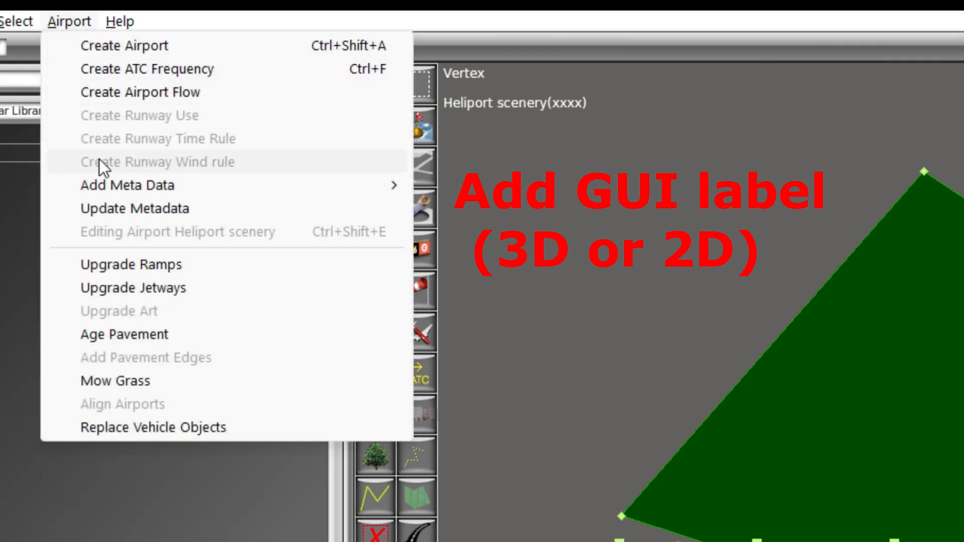
{"action": "mouse_move", "coordinate": [103, 186]}
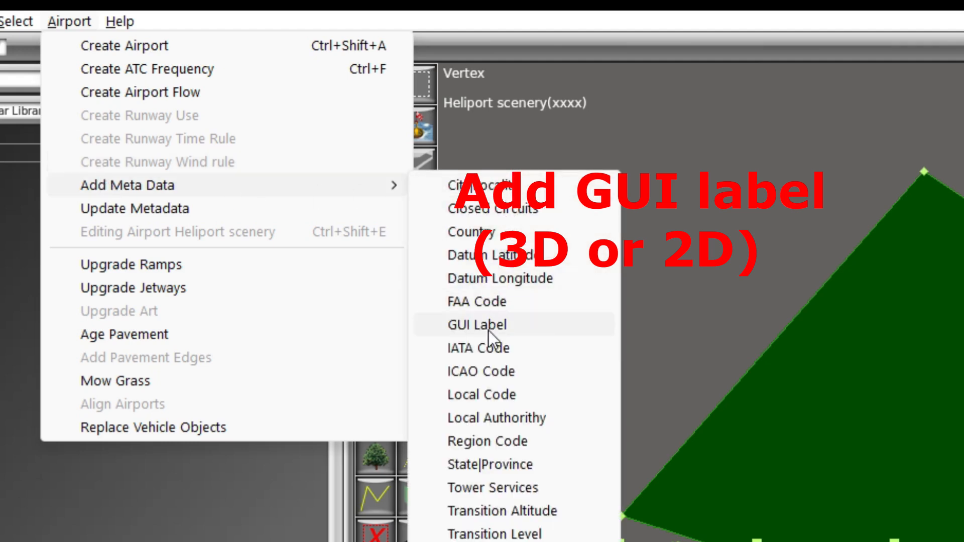
{"action": "left_click", "coordinate": [490, 328]}
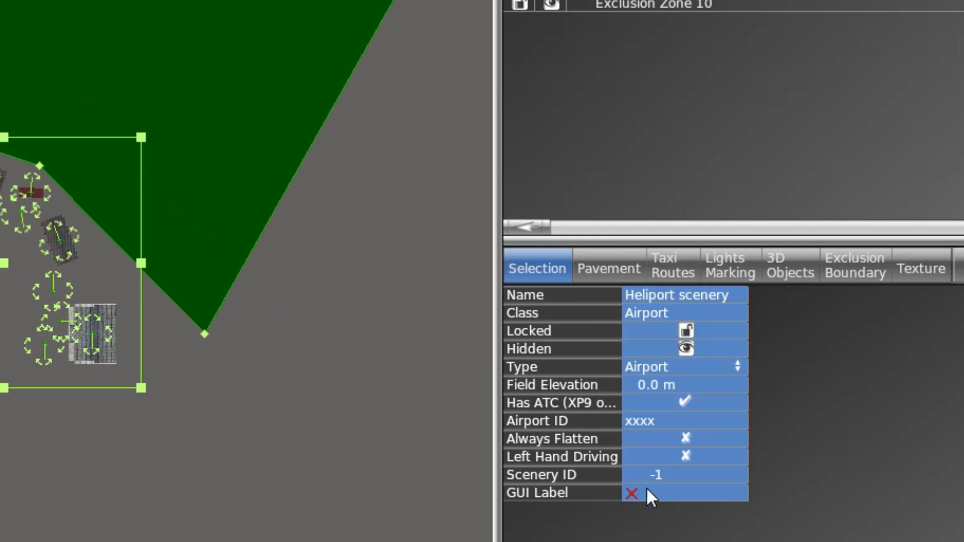
{"action": "left_click", "coordinate": [664, 492]}
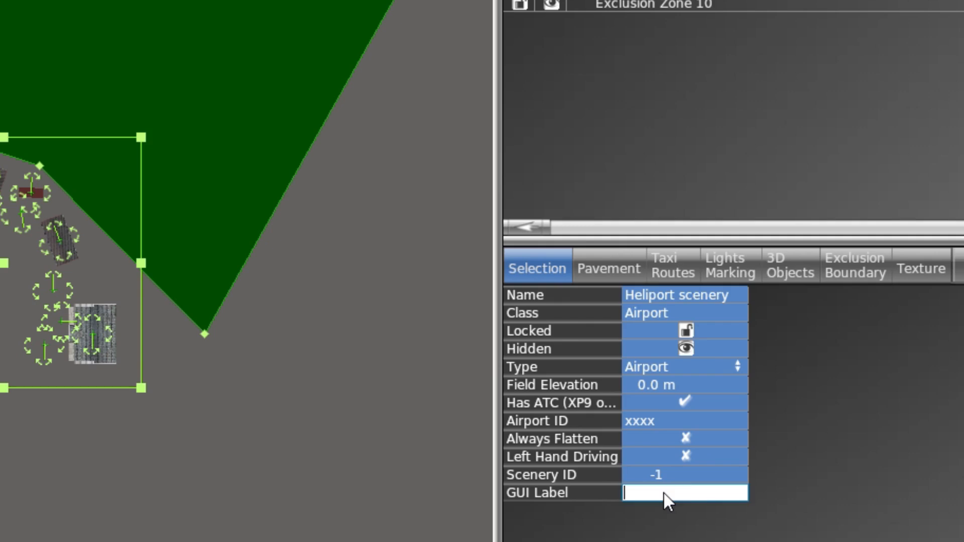
{"action": "type", "text": "3"}
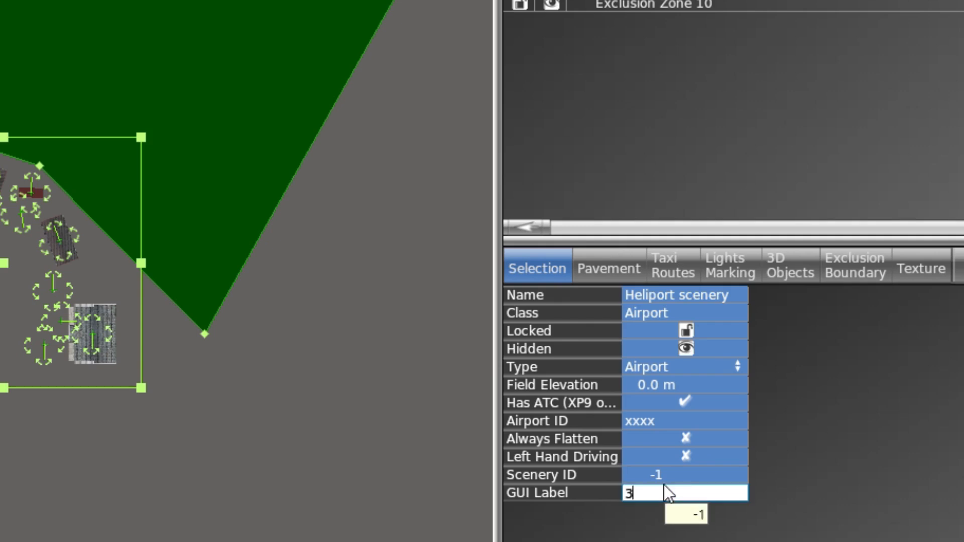
{"action": "type", "text": "D"}
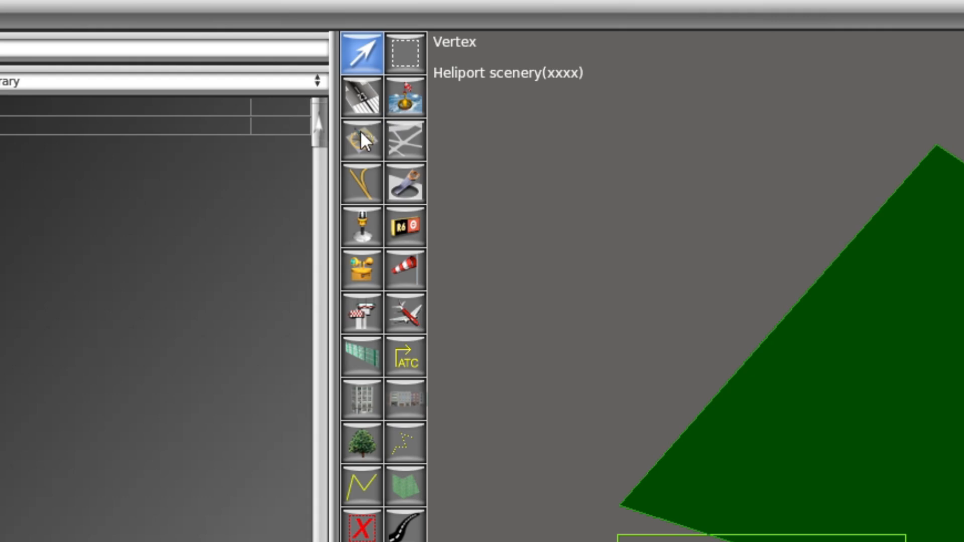
Step: Place a helipad just below the forest's southern corner and resize it to a 10 m square
{"action": "left_click", "coordinate": [361, 133]}
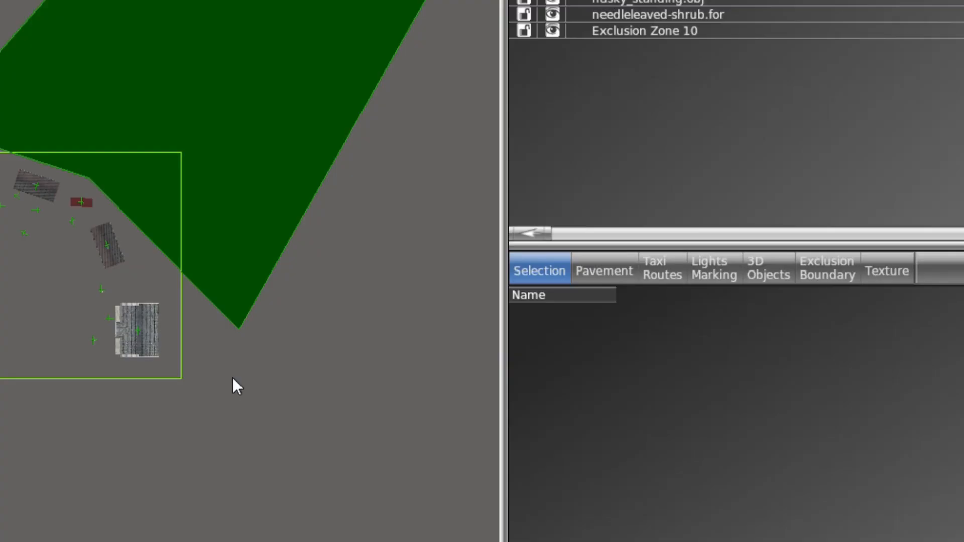
{"action": "left_click", "coordinate": [233, 378]}
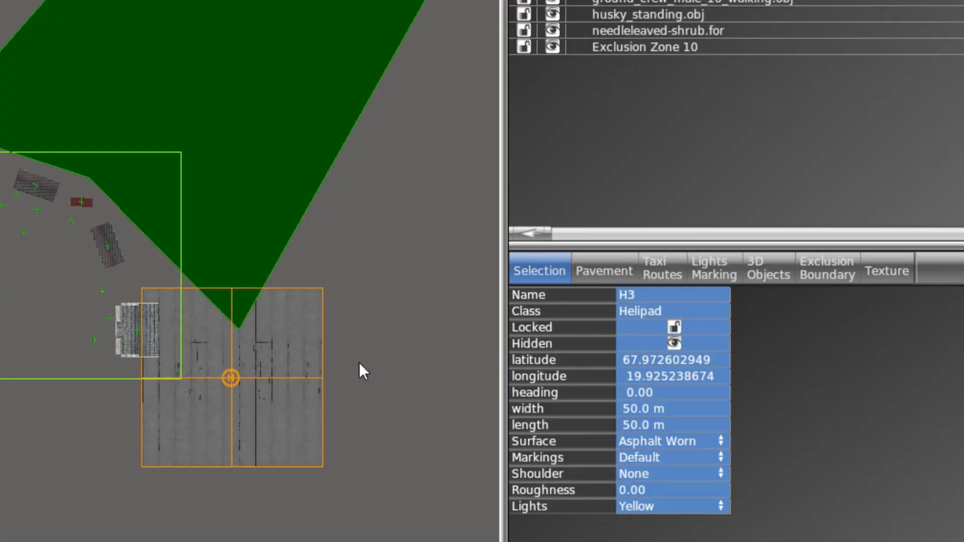
{"action": "left_click", "coordinate": [646, 411]}
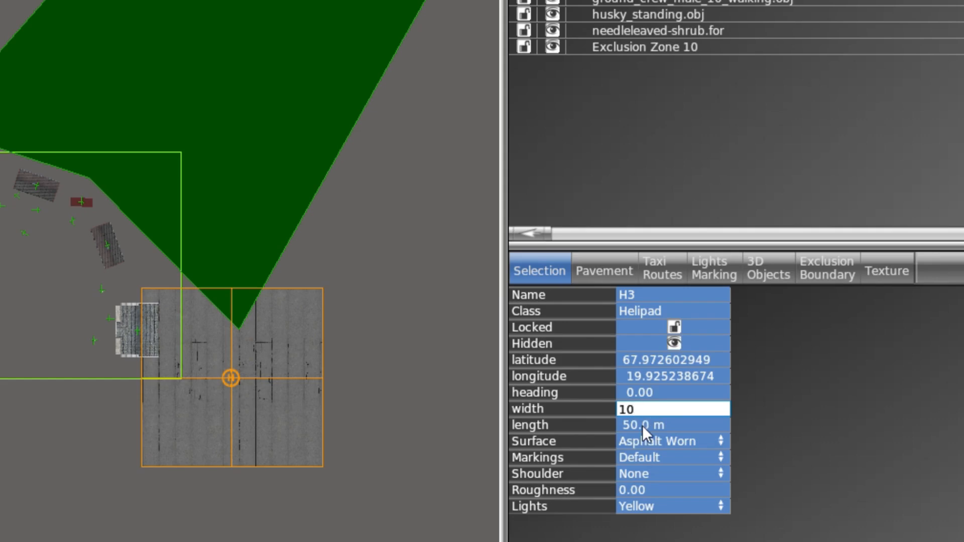
{"action": "key", "text": "Return"}
{"action": "left_click", "coordinate": [643, 426]}
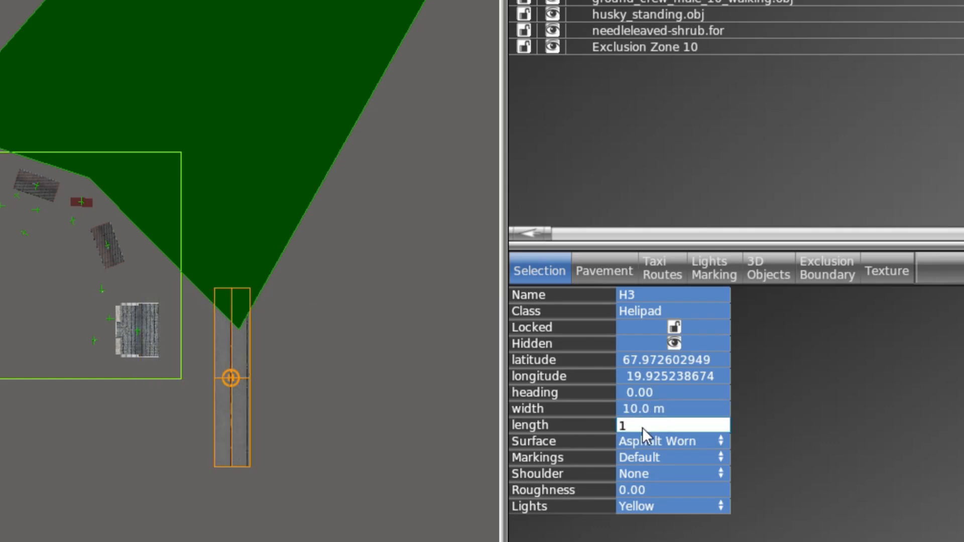
{"action": "key", "text": "Return"}
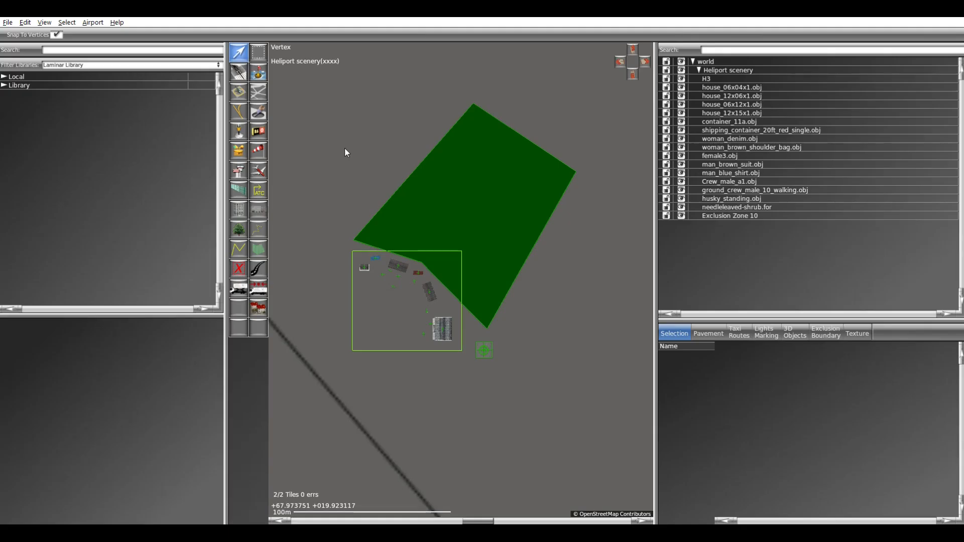
{"action": "scroll", "coordinate": [345, 150], "scroll_direction": "down", "scroll_amount": 2}
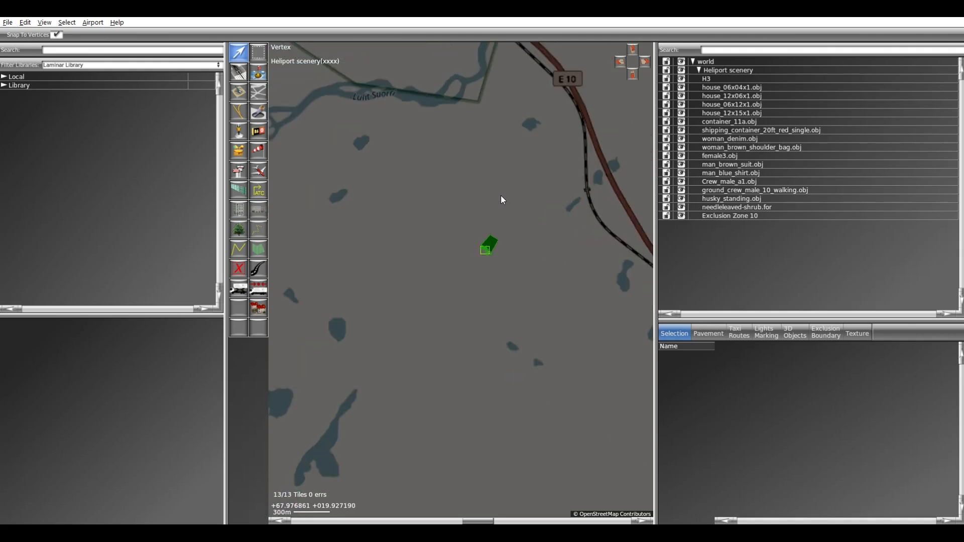
{"action": "scroll", "coordinate": [501, 196], "scroll_direction": "down", "scroll_amount": 2}
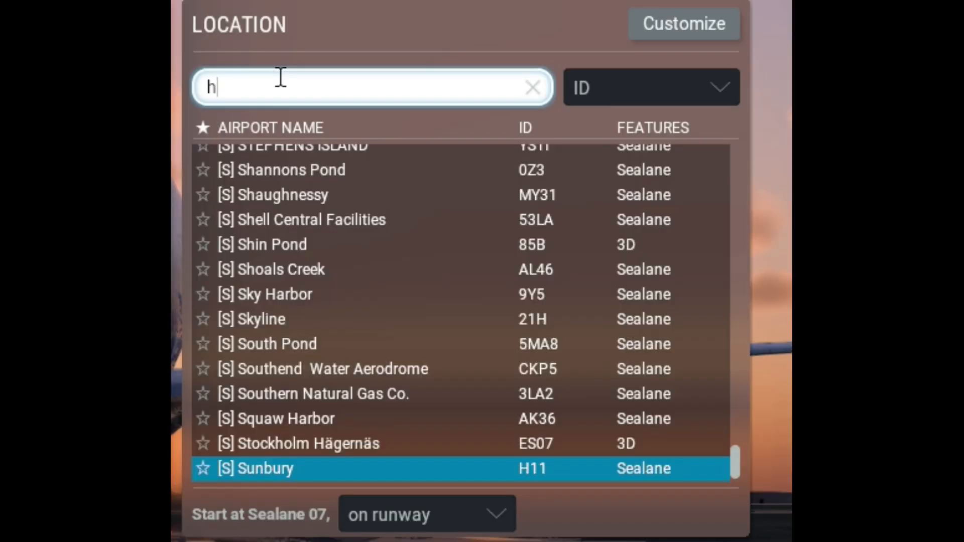
Step: Search the X-Plane airport list for "heliport"
{"action": "type", "text": "eli"}
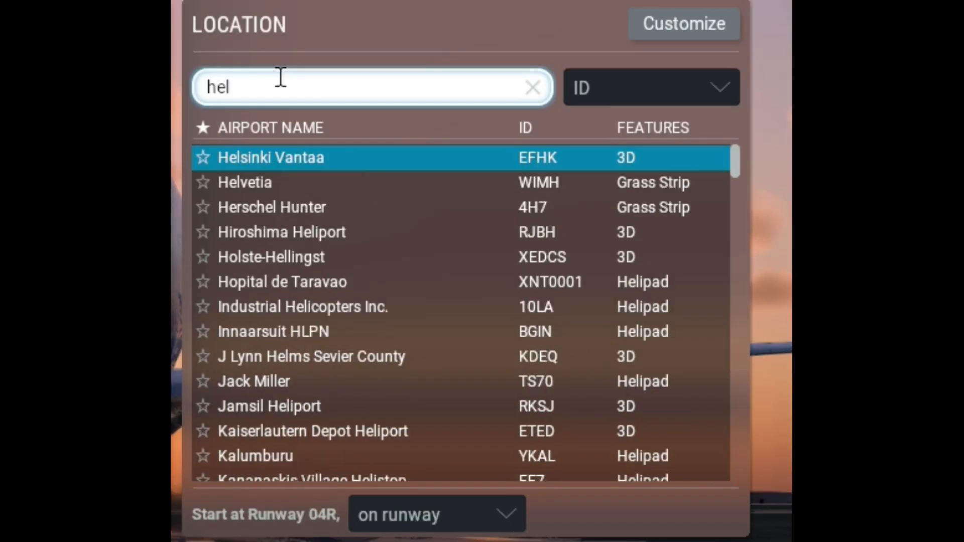
{"action": "type", "text": "port"}
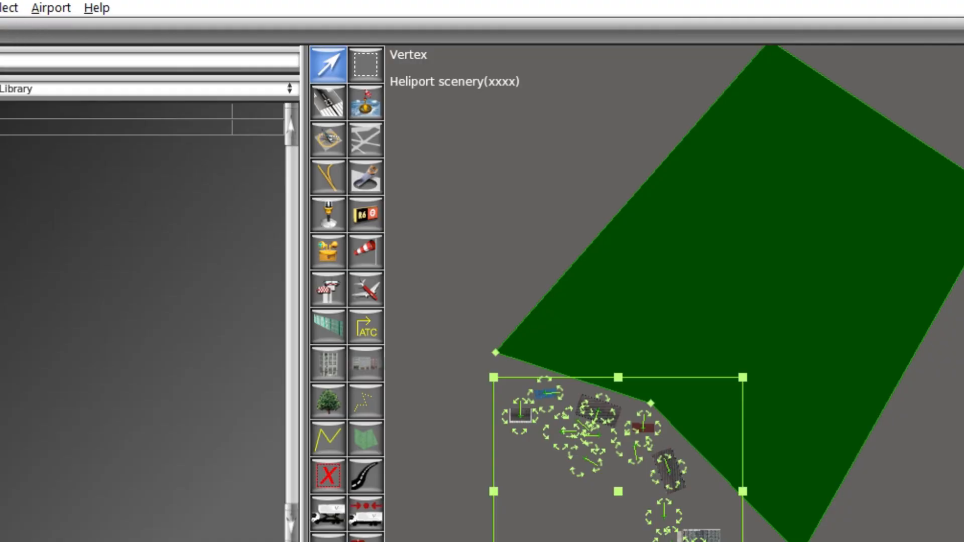
Step: In World Editor, add ICAO Code metadata with the value HELI to the airport and set its Airport ID to AAAA
{"action": "left_click", "coordinate": [38, 9]}
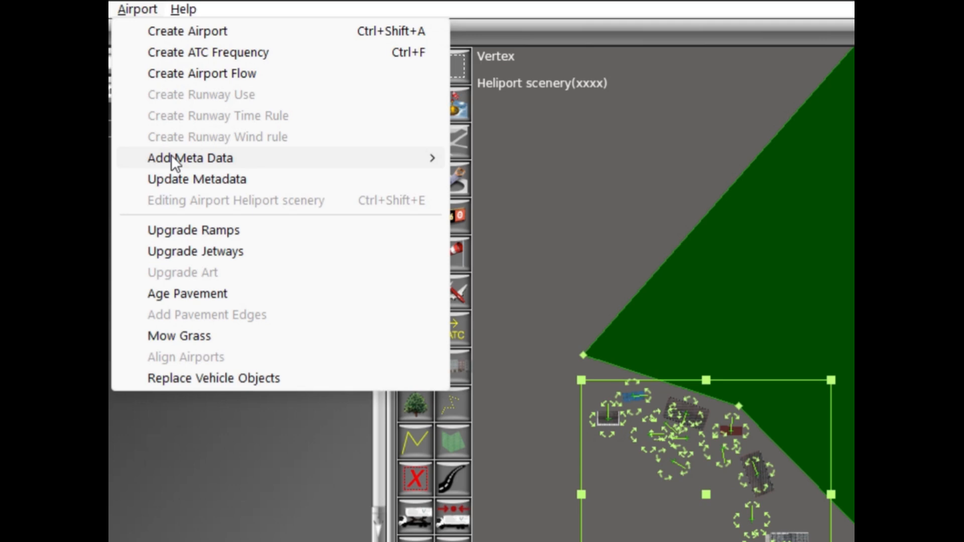
{"action": "mouse_move", "coordinate": [172, 157]}
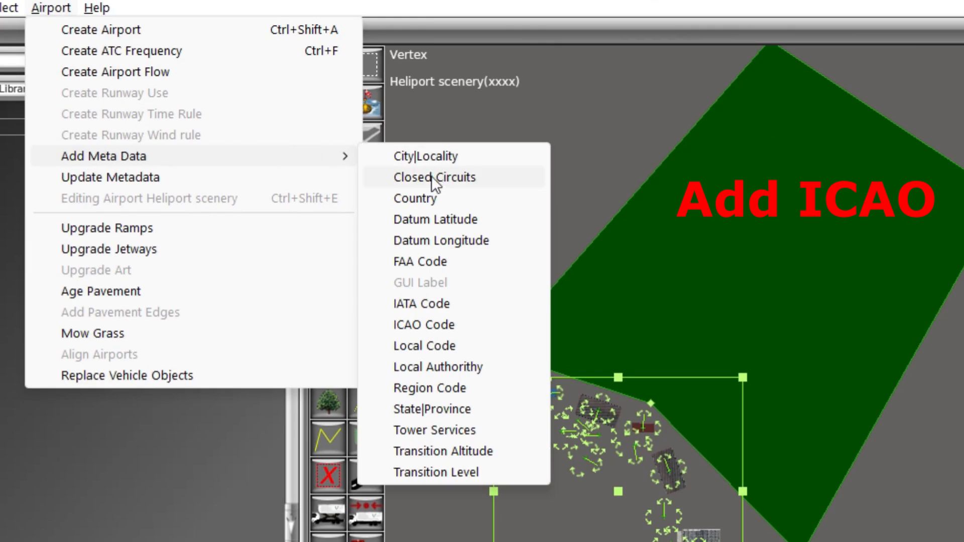
{"action": "left_click", "coordinate": [427, 326]}
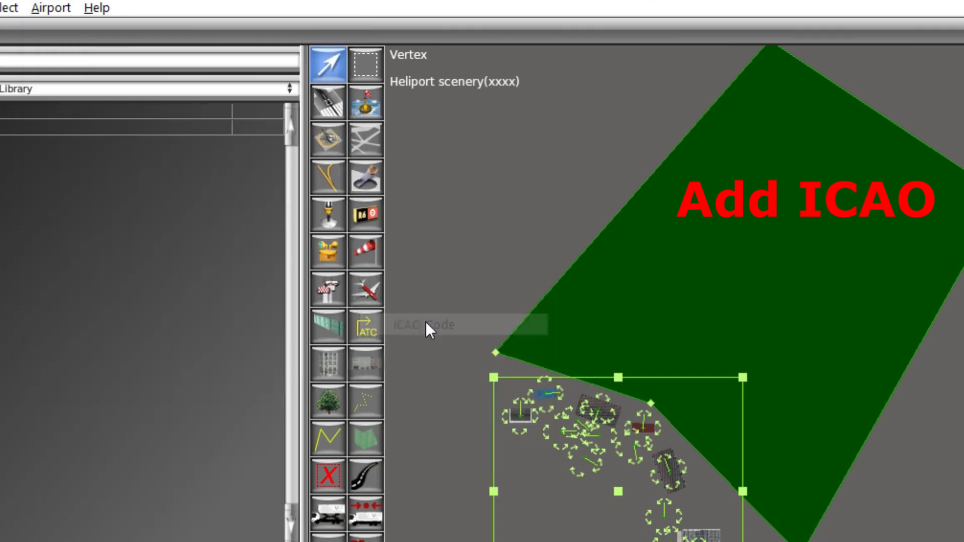
{"action": "left_click", "coordinate": [616, 437]}
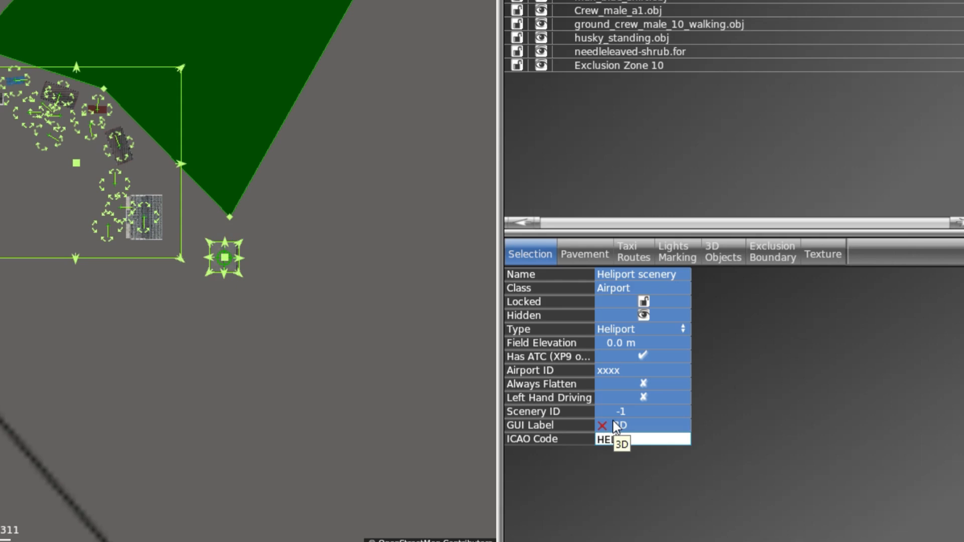
{"action": "left_click", "coordinate": [617, 370]}
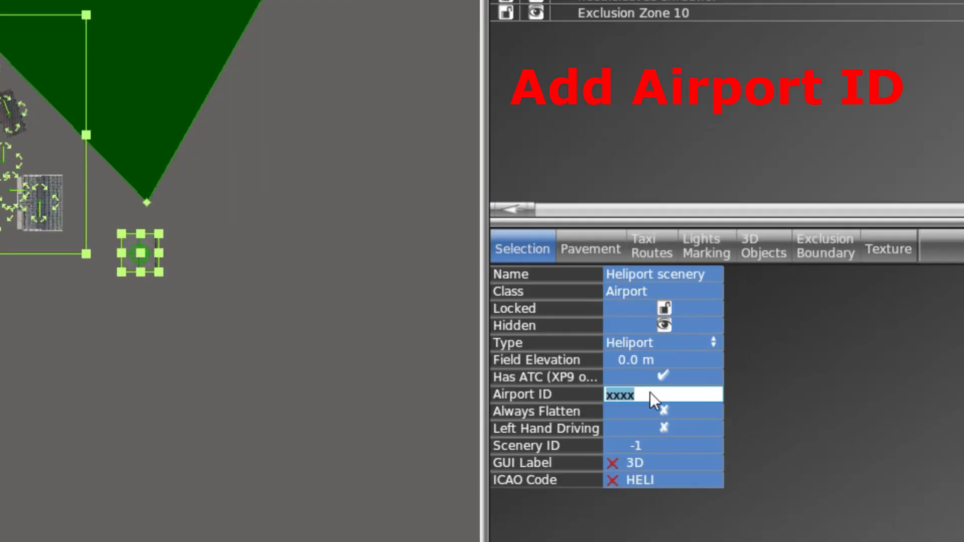
{"action": "type", "text": "AAAA"}
{"action": "key", "text": "Return"}
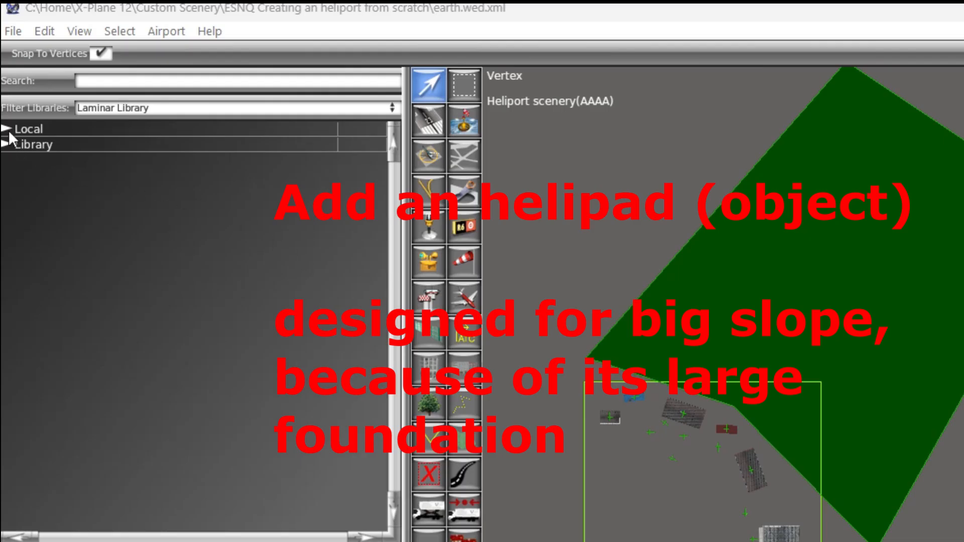
Step: Place the local library object piazzola3.obj in the open area southwest of the buildings
{"action": "left_click", "coordinate": [7, 129]}
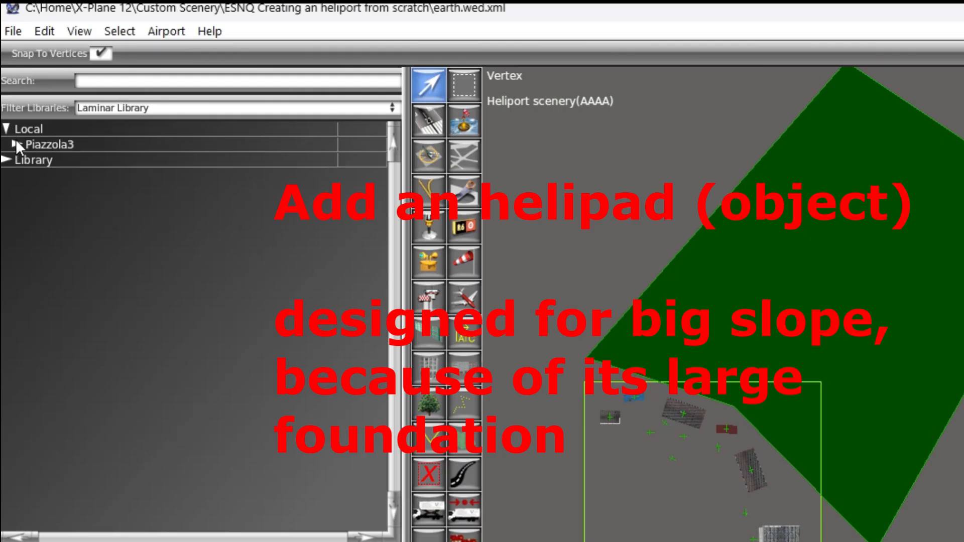
{"action": "left_click", "coordinate": [16, 143]}
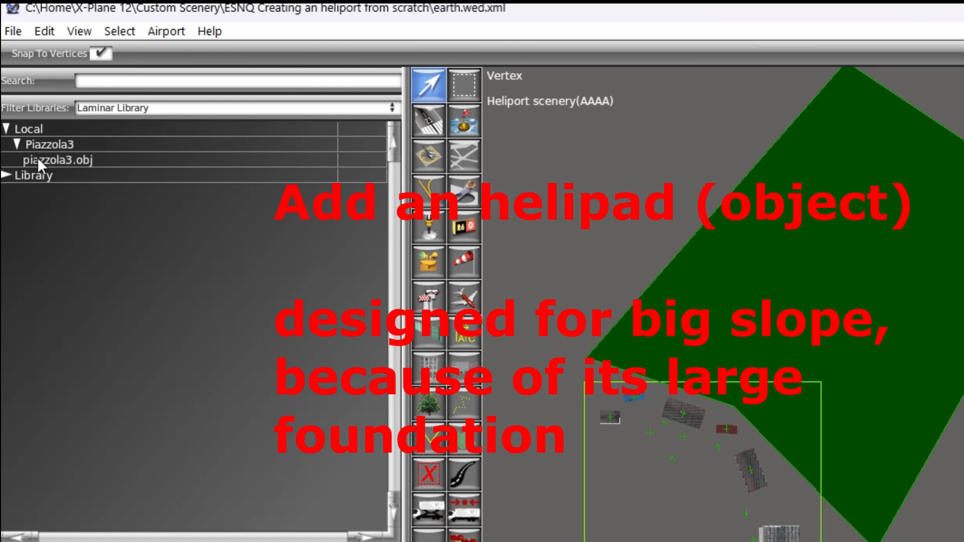
{"action": "left_click", "coordinate": [37, 159]}
{"action": "left_click", "coordinate": [658, 489]}
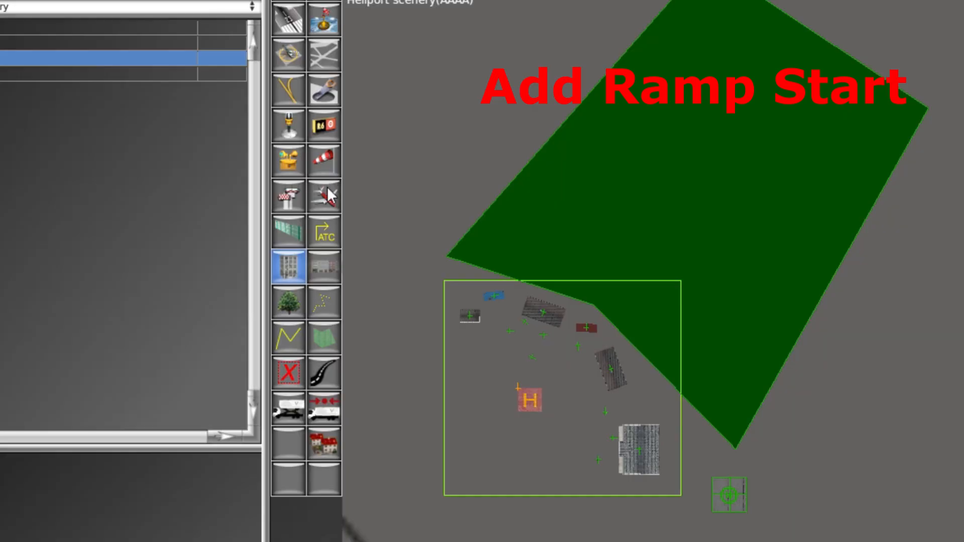
Step: Add a ramp start on the piazzola3 helipad object and set its equipment type to Helicopters
{"action": "left_click", "coordinate": [327, 191]}
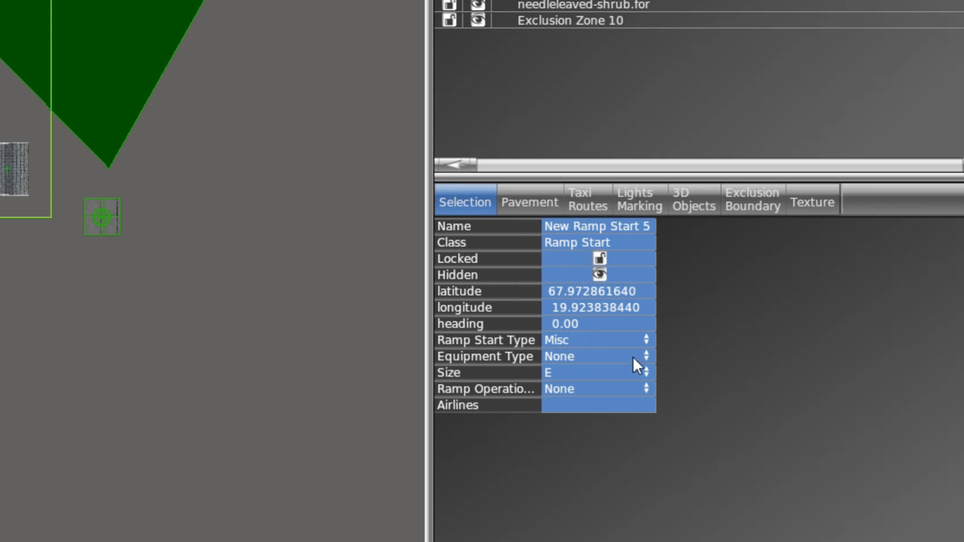
{"action": "left_click", "coordinate": [646, 355]}
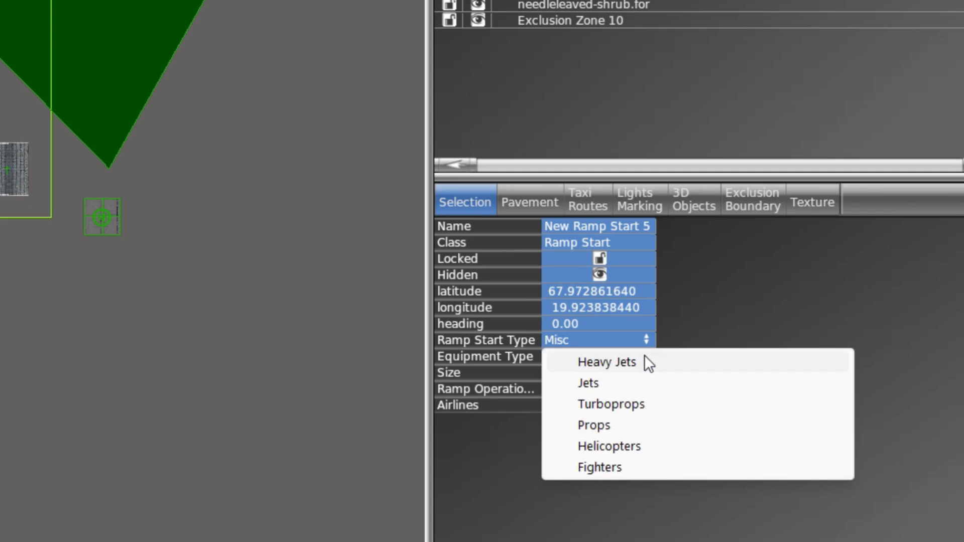
{"action": "left_click", "coordinate": [640, 445]}
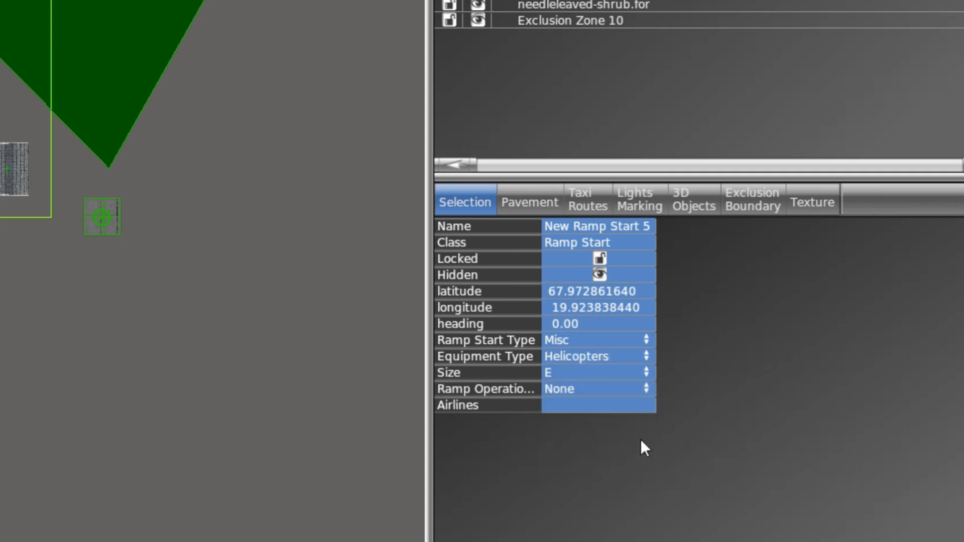
Step: Set the surface of helipad H3 below the forest's southern corner to Transparent and its lights to None
{"action": "left_click", "coordinate": [256, 265]}
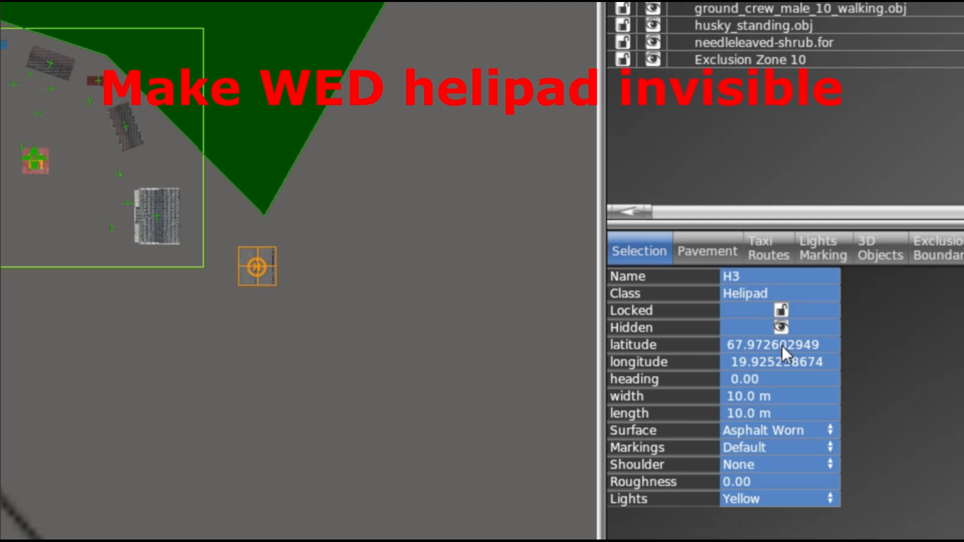
{"action": "left_click", "coordinate": [830, 427]}
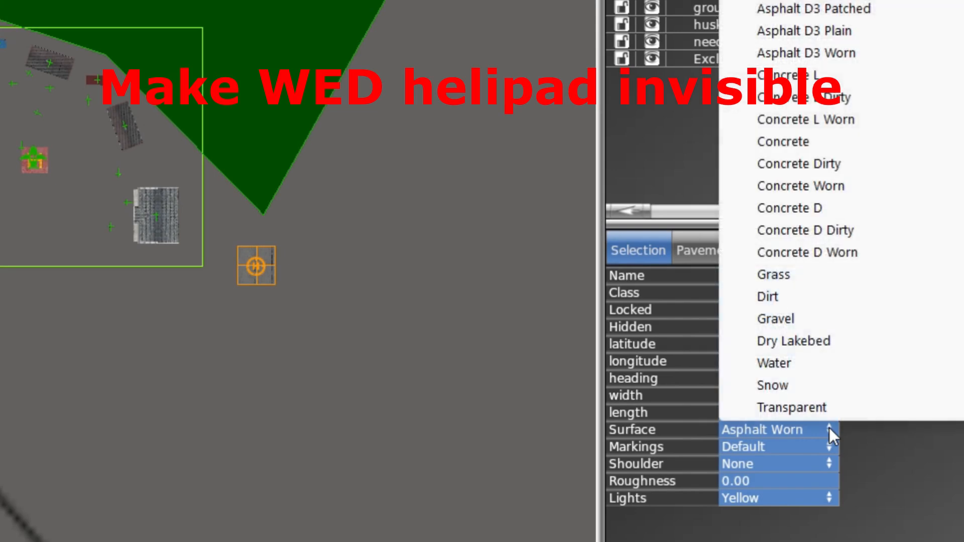
{"action": "left_click", "coordinate": [822, 408]}
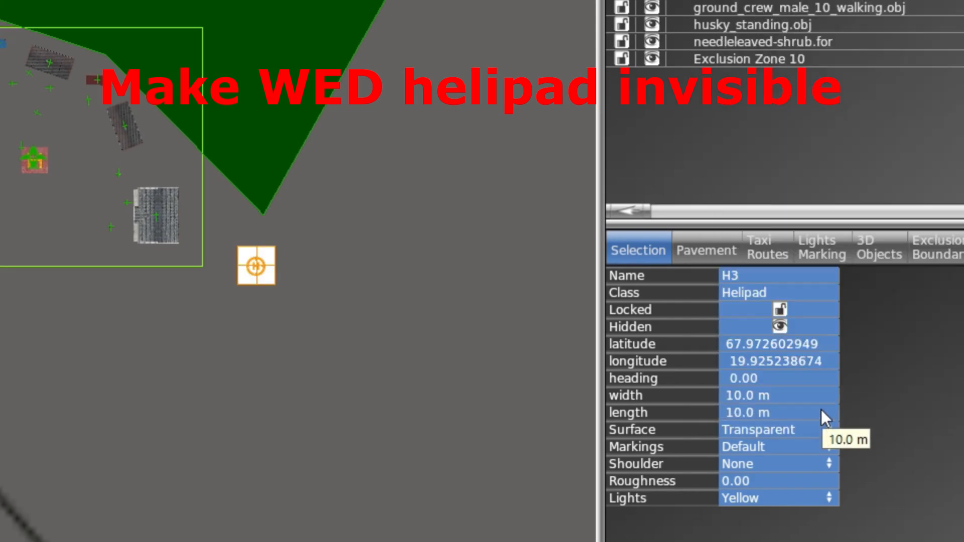
{"action": "left_click", "coordinate": [830, 498]}
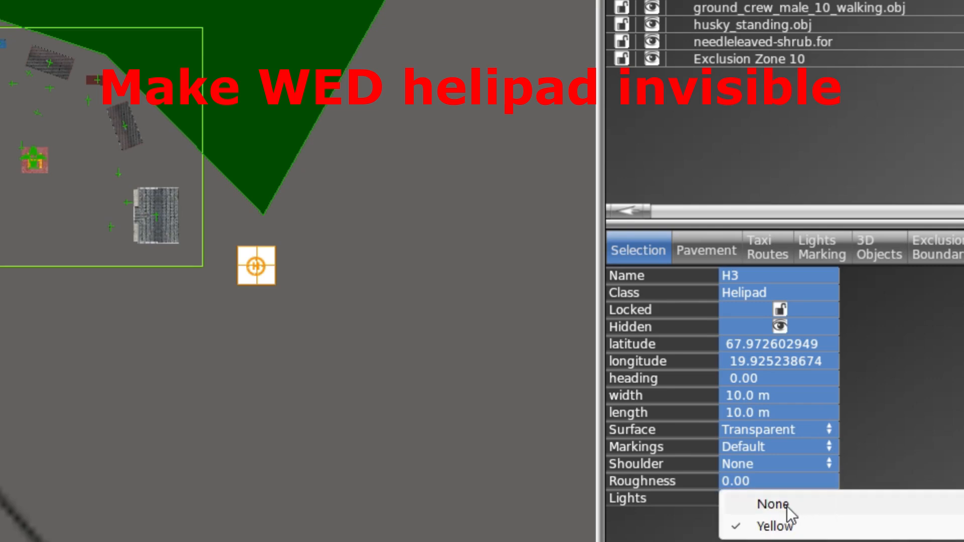
{"action": "left_click", "coordinate": [787, 506]}
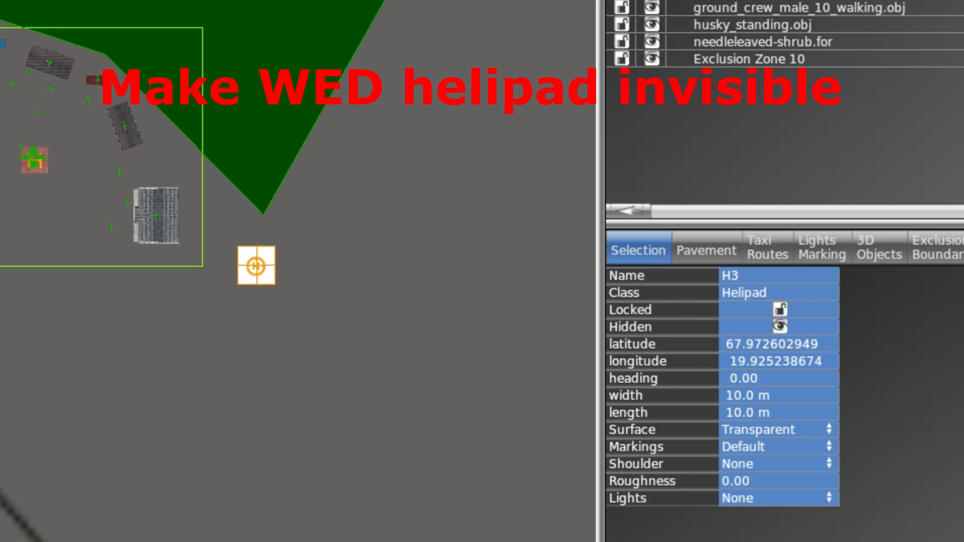
Step: Switch to X-Plane and customize the Heliport scenery location to start at the ramp start northwest of Helipad H3N
{"action": "key", "text": "m"}
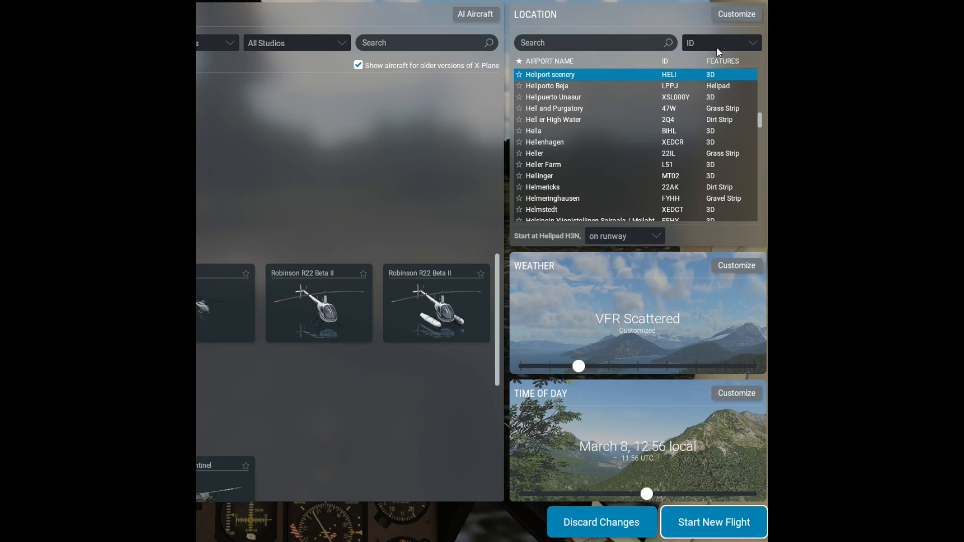
{"action": "left_click", "coordinate": [735, 14]}
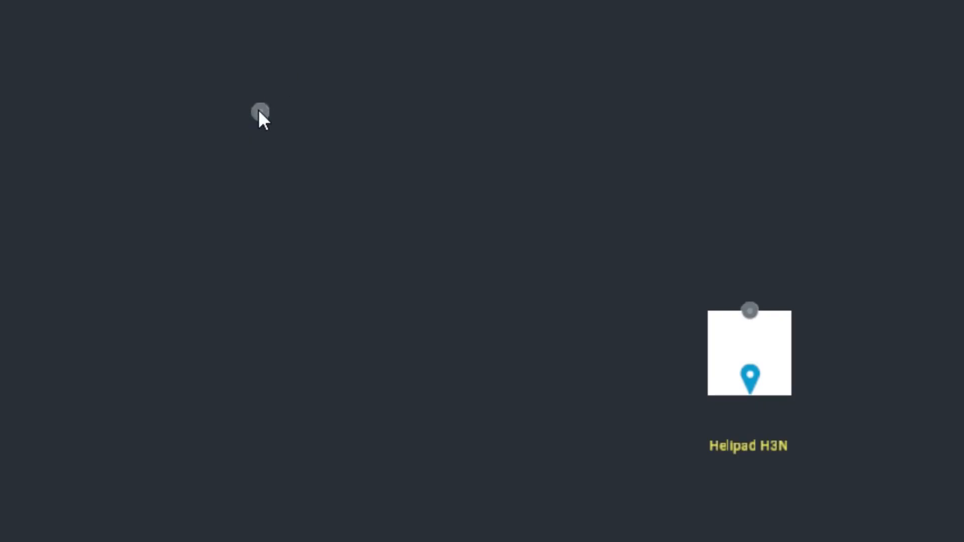
{"action": "left_click", "coordinate": [260, 112]}
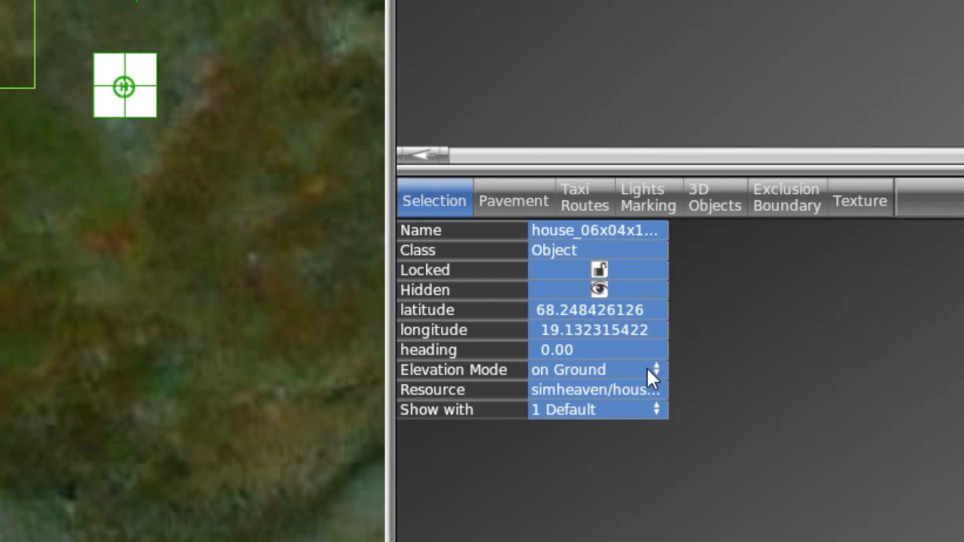
Step: In World Editor, set the house_06x04x1 object's elevation mode to set_AGL and its elevation to -0.4 m
{"action": "left_click", "coordinate": [652, 370]}
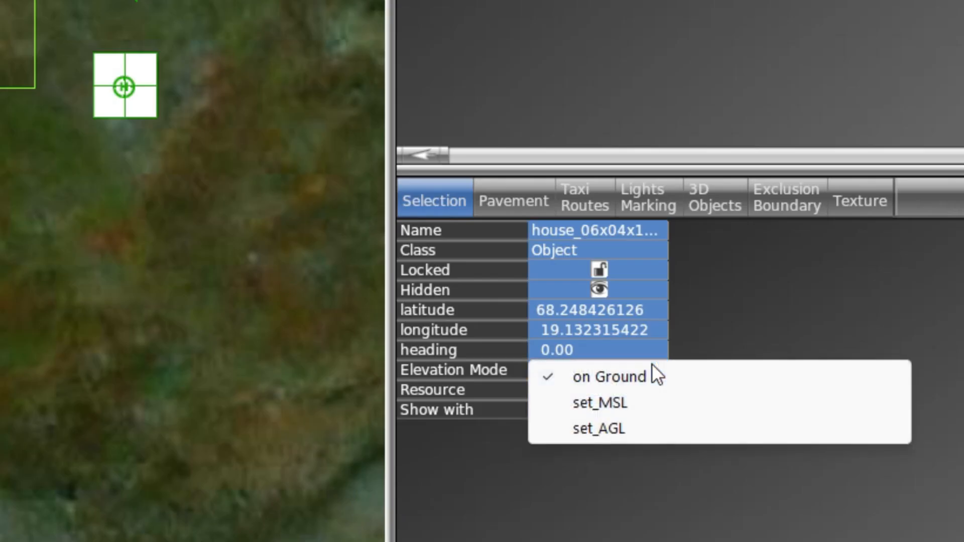
{"action": "left_click", "coordinate": [623, 428]}
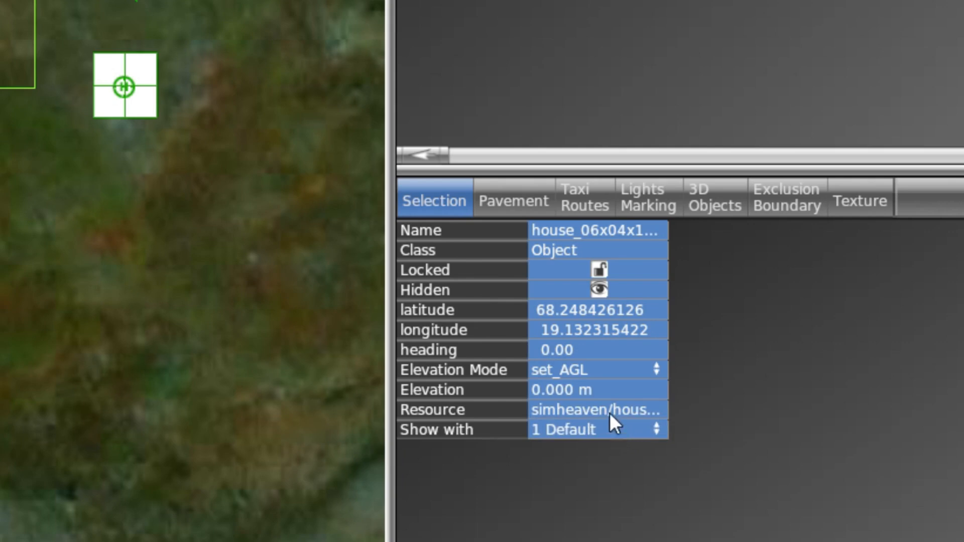
{"action": "left_click", "coordinate": [603, 390]}
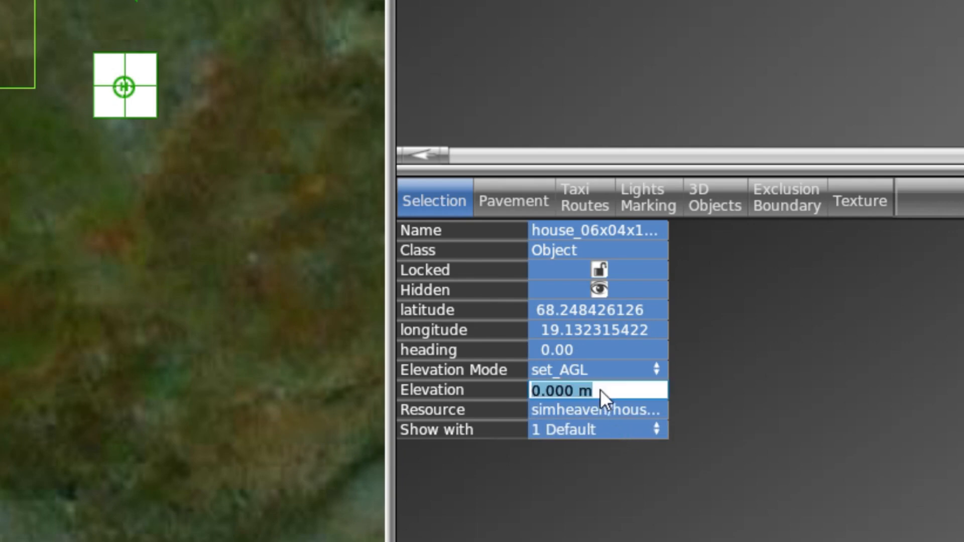
{"action": "type", "text": "-0"}
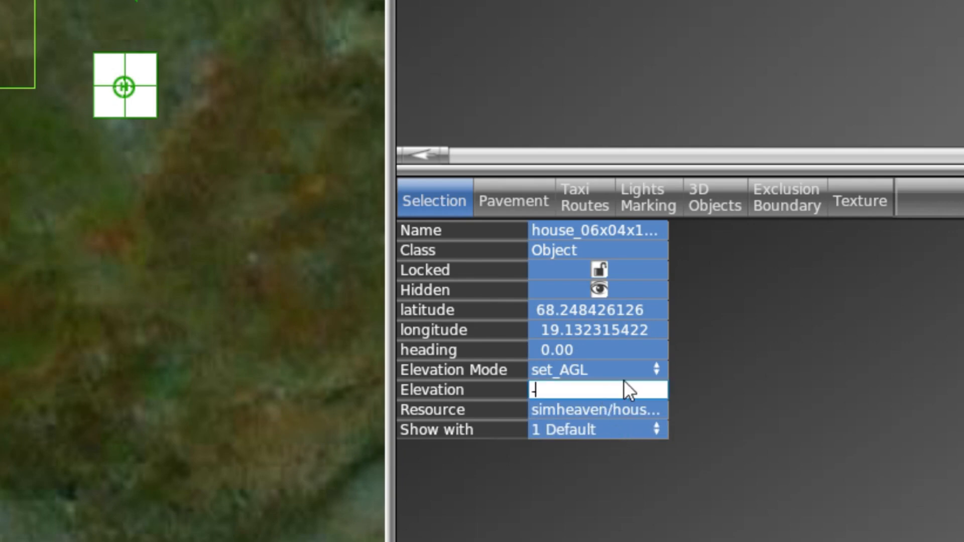
{"action": "type", "text": ".4"}
{"action": "key", "text": "Return"}
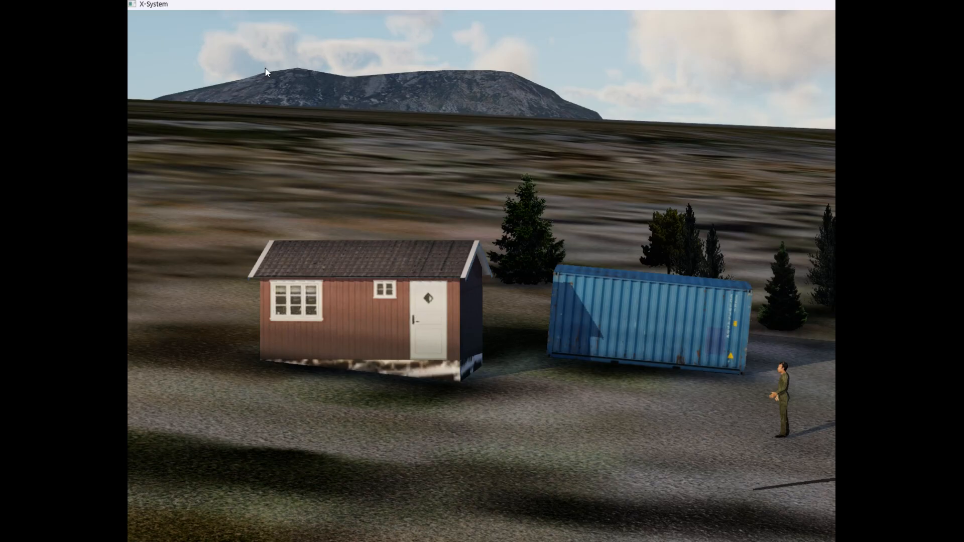
Step: Switch to X-Plane and reload the scenery
{"action": "left_click", "coordinate": [246, 16]}
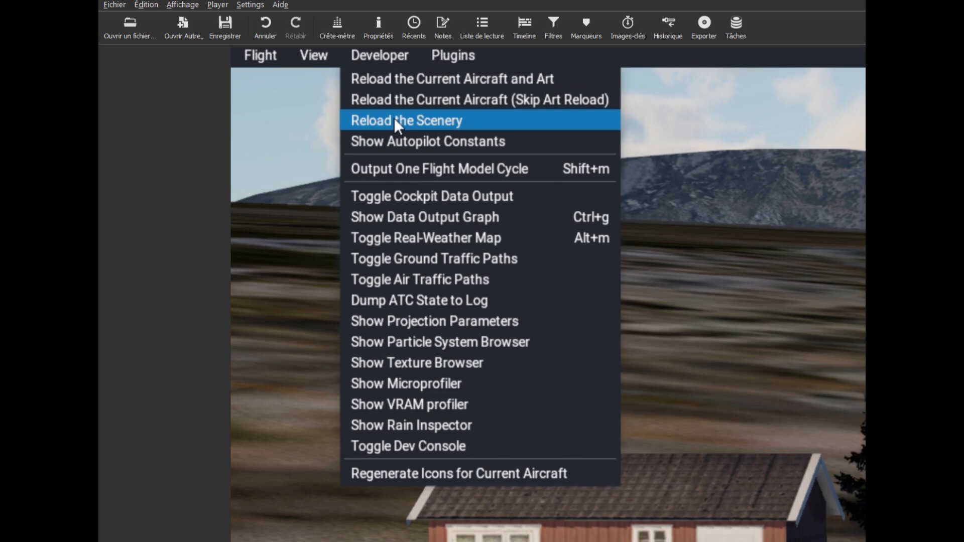
{"action": "left_click", "coordinate": [397, 121]}
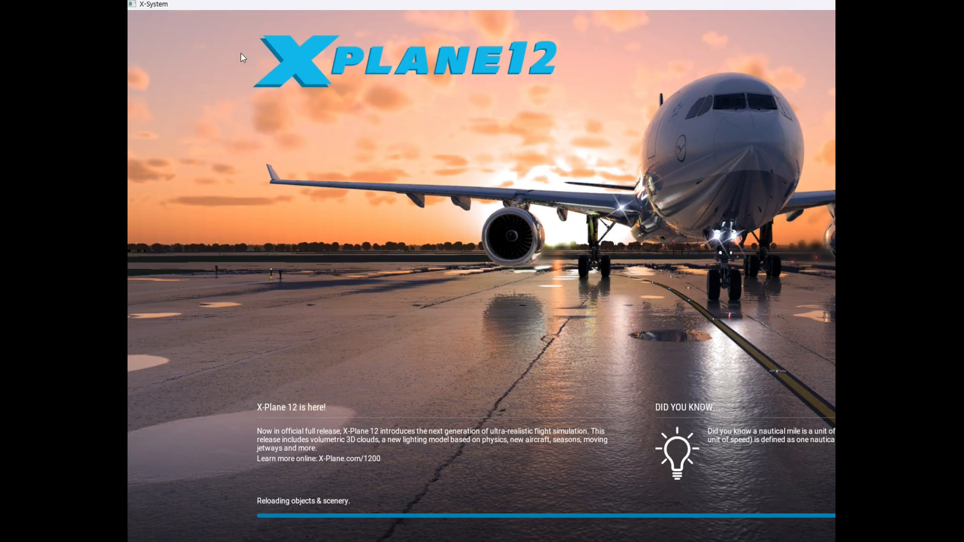